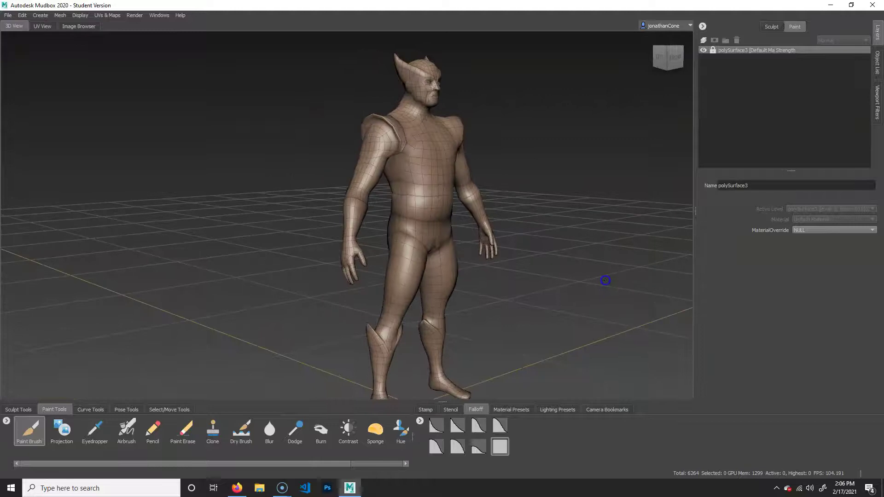
Inspect the unpainted superhero model from the front and sides, checking its head, shoulder pads, torso, arms and legs.
right_click_drag(547, 253, 481, 267, "alt")
left_click_drag(480, 268, 420, 251, "alt")
right_click_drag(420, 250, 407, 273, "alt")
left_click_drag(407, 273, 414, 273, "alt")
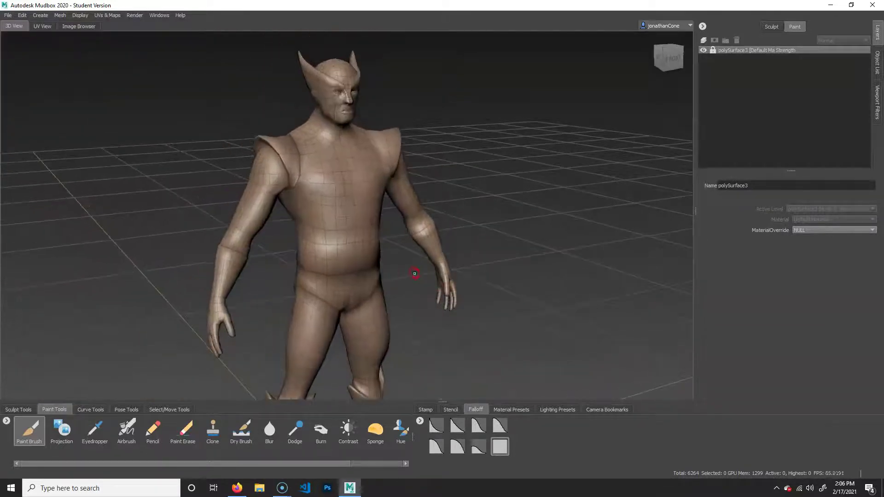
right_click_drag(421, 272, 457, 288, "alt")
left_click_drag(457, 288, 355, 367, "alt")
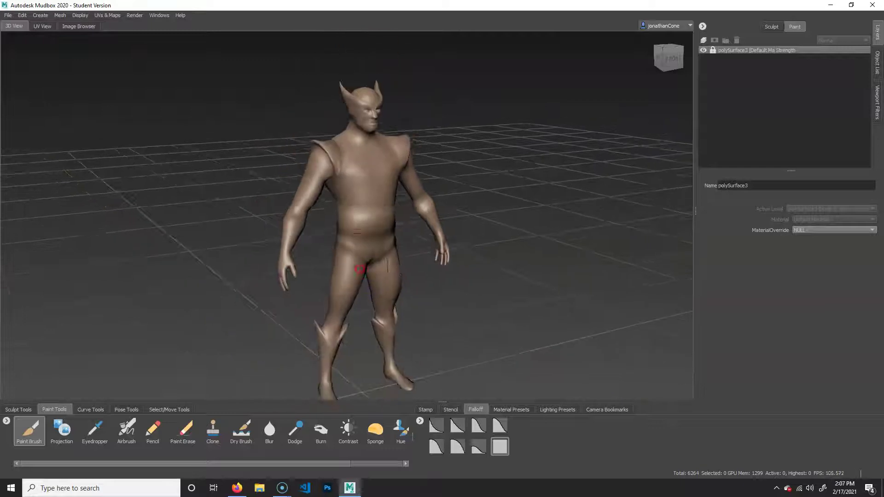
left_click_drag(401, 276, 352, 208, "alt")
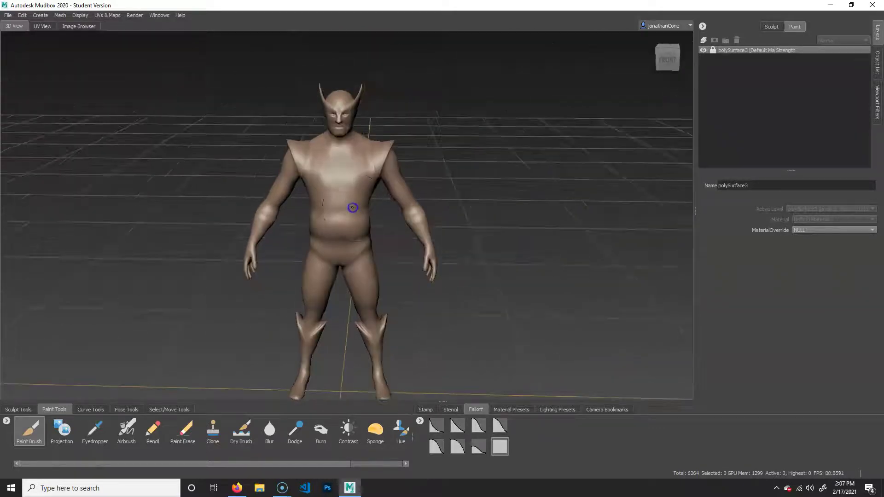
mouse_move(554, 253)
left_mouse_down("alt")
mouse_move(250, 244)
mouse_move(552, 253)
left_mouse_up("alt")
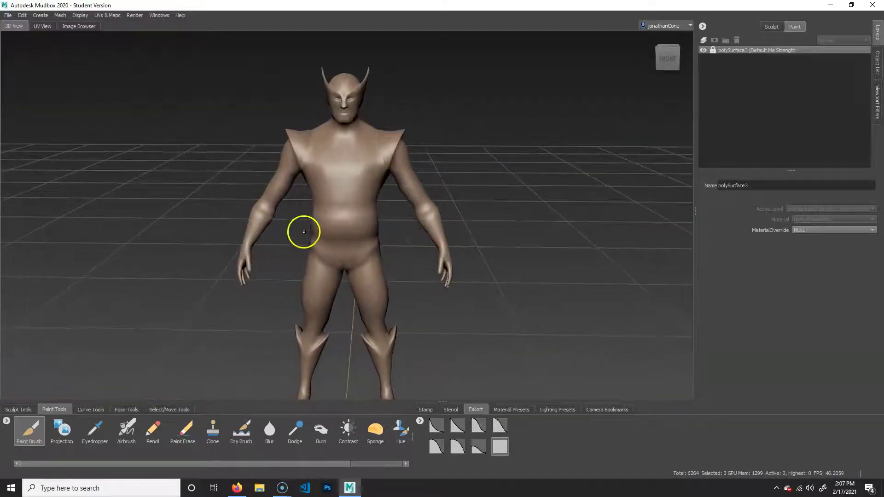
scroll(378, 200, "up", 3)
middle_click_drag(379, 200, 413, 202, "alt")
scroll(420, 245, "up", 3)
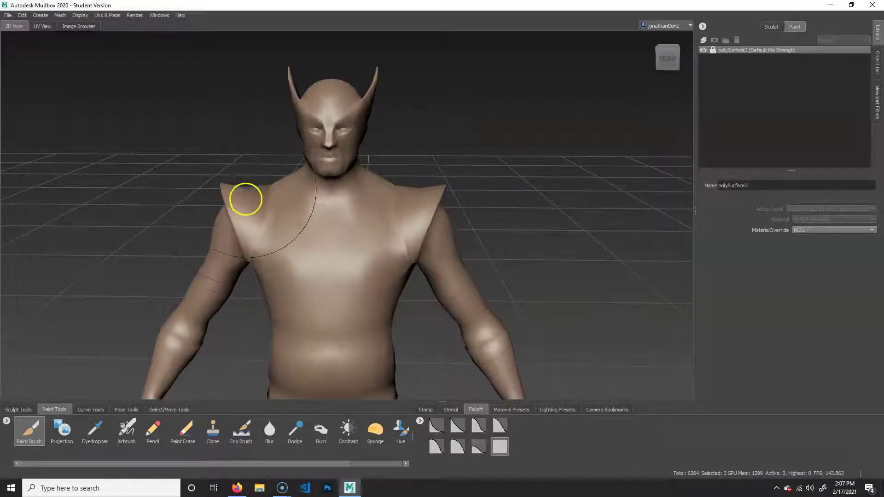
scroll(349, 295, "down", 3)
middle_click_drag(353, 310, 396, 177, "alt")
scroll(397, 178, "up", 3)
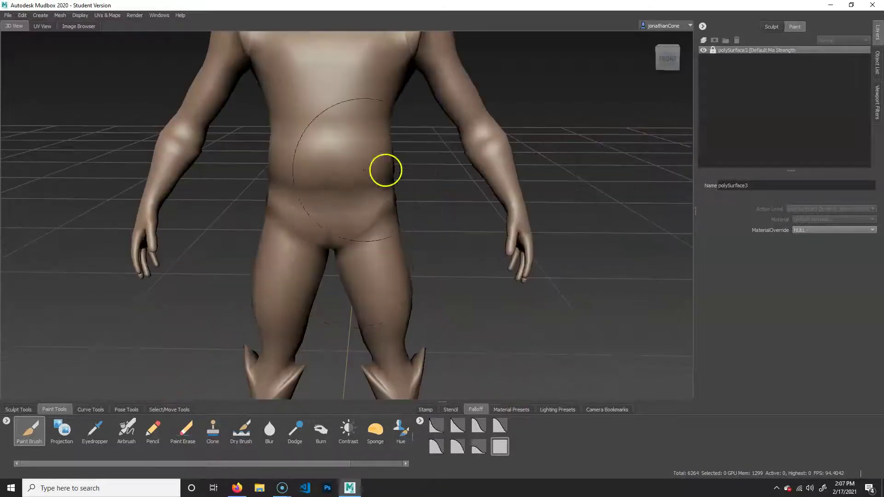
middle_click_drag(333, 191, 374, 237, "alt")
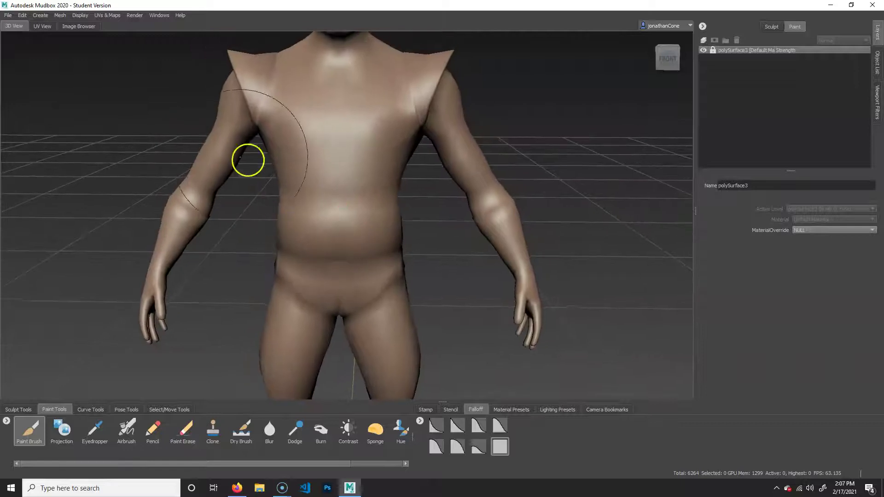
middle_click_drag(358, 154, 420, 231, "alt")
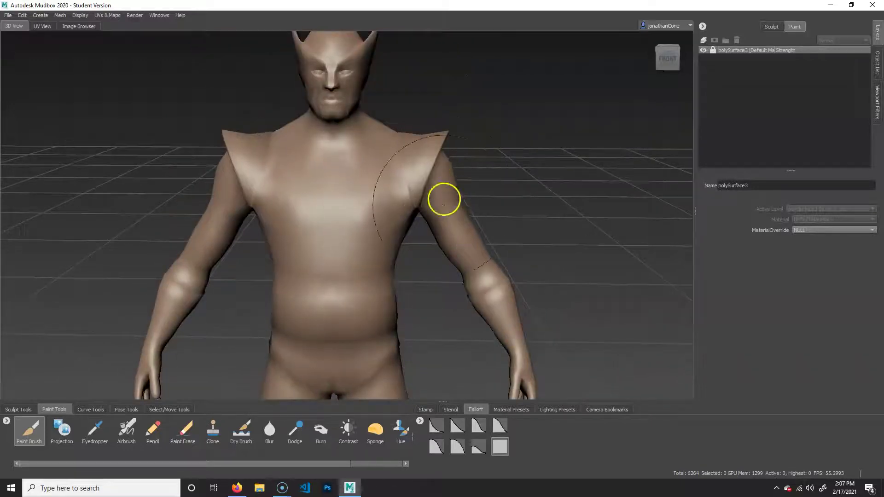
mouse_move(523, 316)
middle_mouse_down("alt")
mouse_move(517, 300)
mouse_move(552, 276)
middle_mouse_up("alt")
middle_click_drag(606, 222, 542, 285, "alt")
left_click_drag(542, 286, 463, 287, "alt")
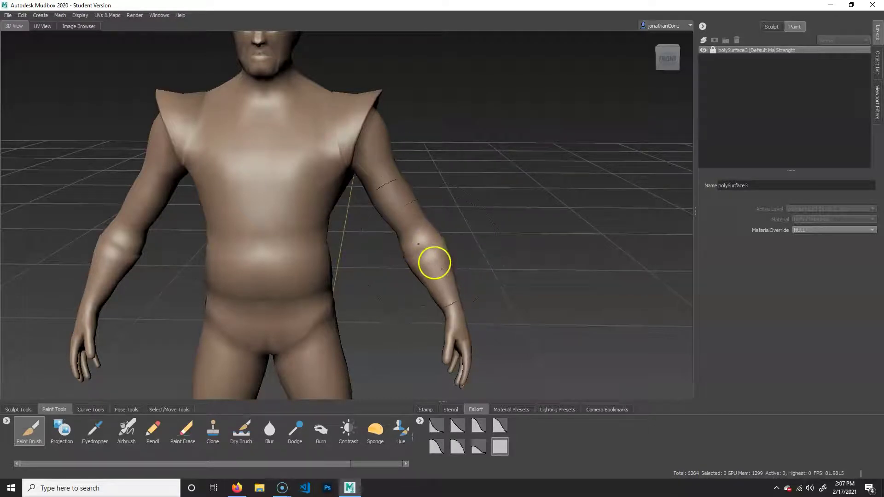
mouse_move(483, 288)
left_mouse_down("alt")
mouse_move(449, 300)
mouse_move(428, 285)
left_mouse_up("alt")
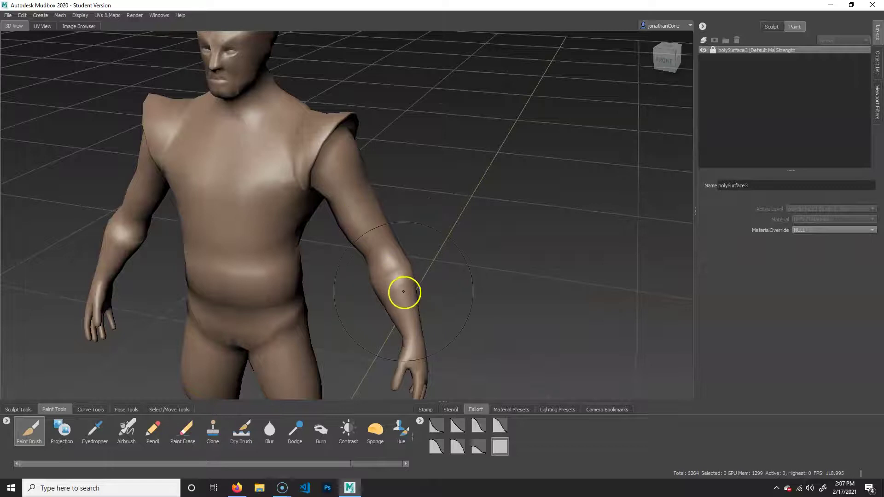
mouse_move(379, 263)
left_mouse_down("alt")
mouse_move(413, 260)
mouse_move(450, 288)
mouse_move(450, 272)
left_mouse_up("alt")
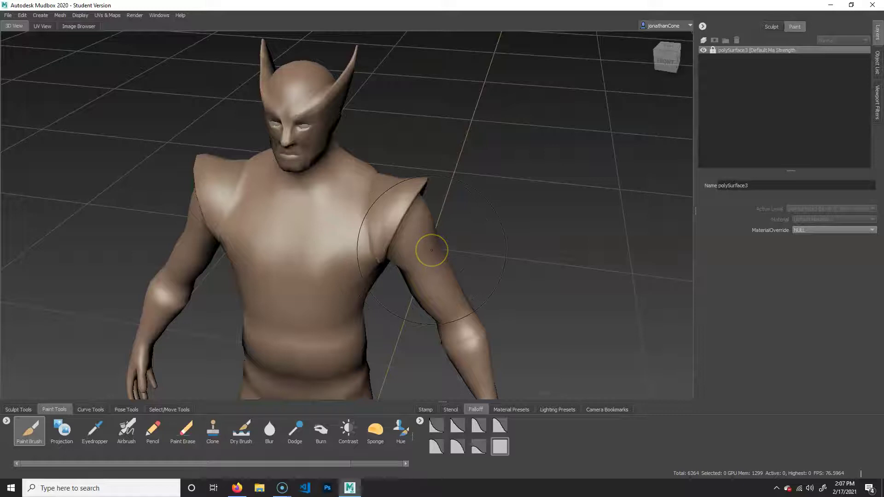
Create a paint layer named baseColors with size 2048, PNG [8 bit, RGBA] format and the Diffuse channel.
left_click(772, 25)
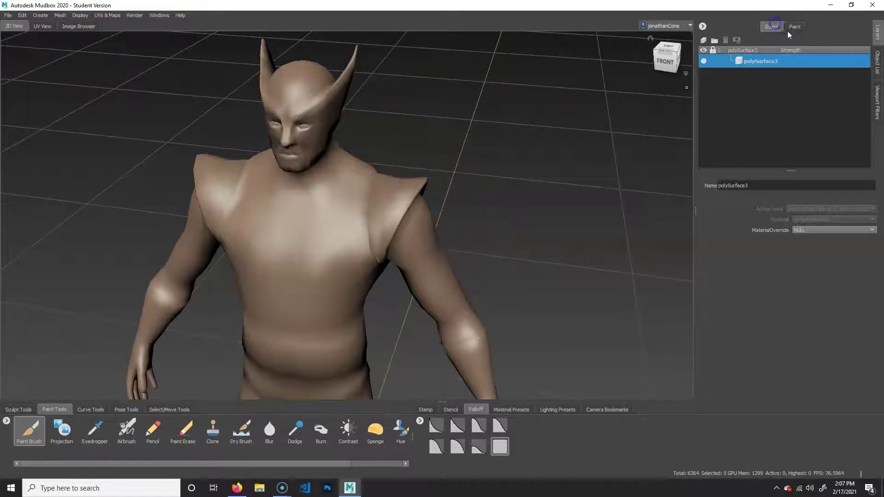
left_click(794, 27)
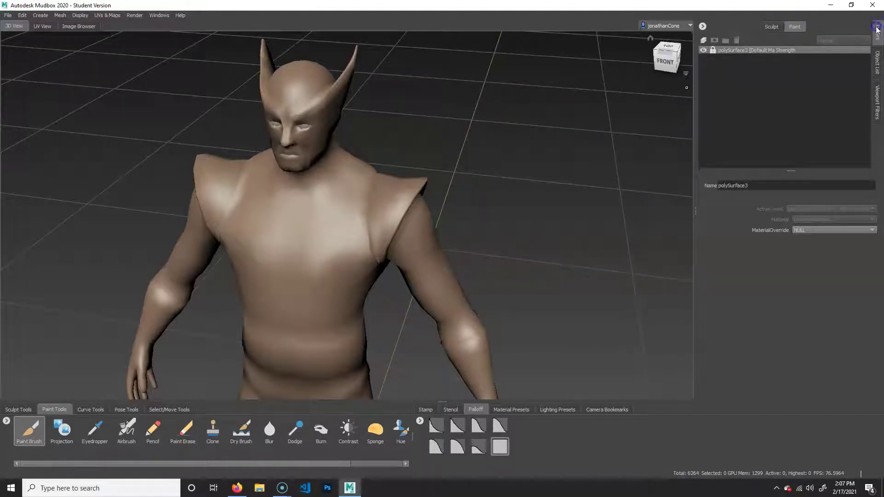
left_click(704, 41)
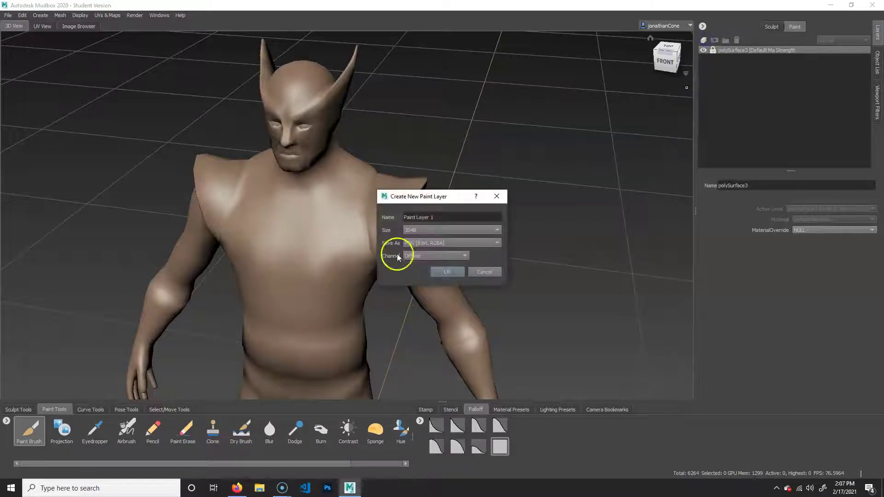
left_click(423, 245)
left_click(440, 242)
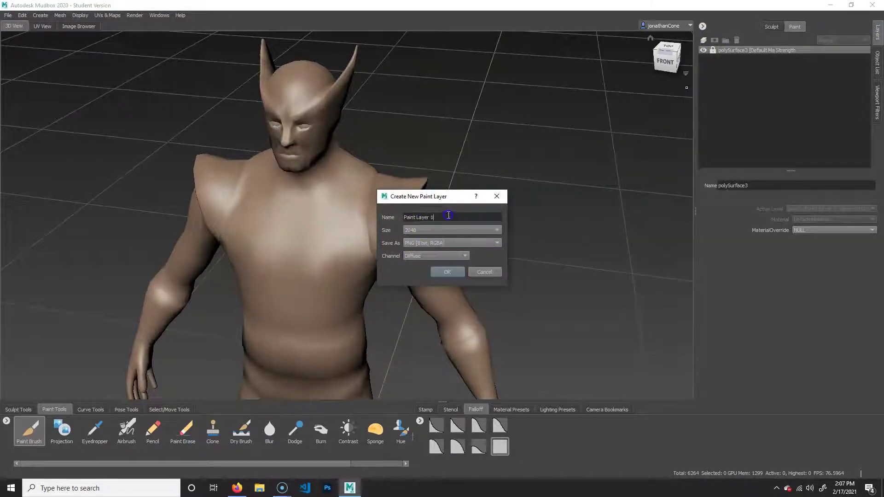
left_click_drag(454, 221, 420, 216)
type("baseColors")
left_click(432, 254)
left_click(433, 255)
left_click(447, 272)
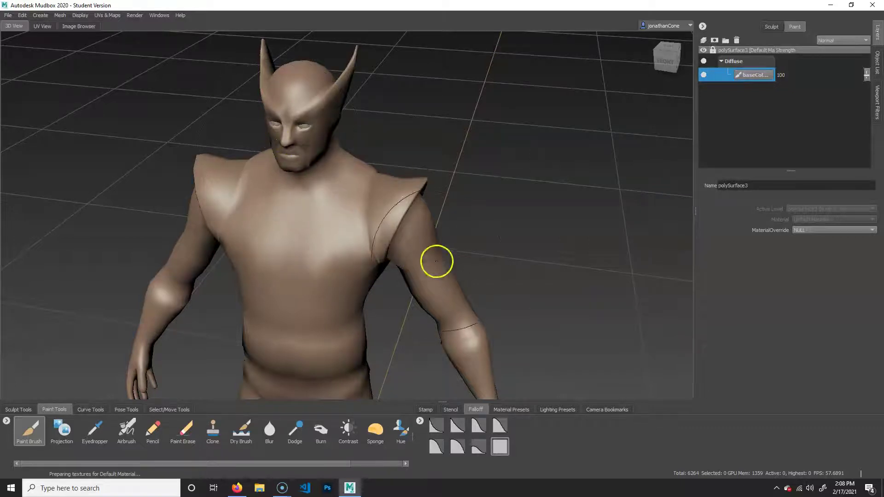
Activate the Paint Brush and set its mirroring to X.
left_click_drag(436, 162, 486, 191, "alt")
right_click_drag(486, 191, 432, 178, "alt")
middle_click_drag(433, 178, 465, 153, "alt")
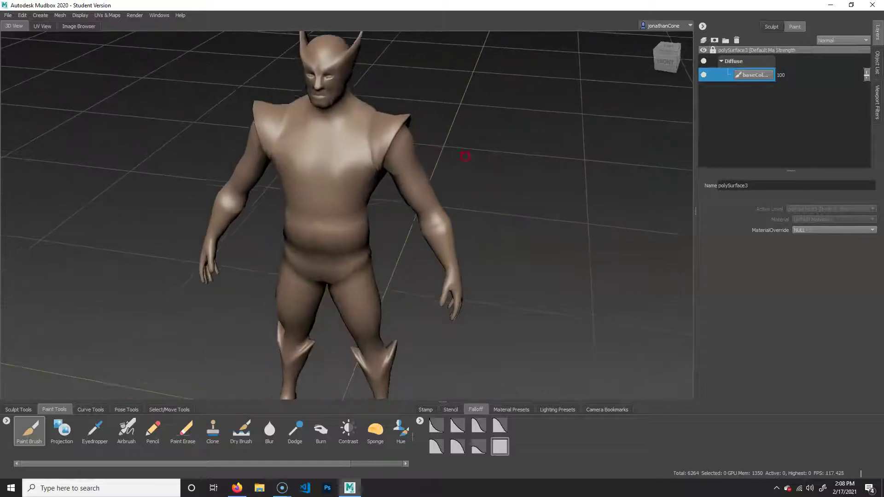
right_click_drag(465, 154, 449, 159, "alt")
left_click(33, 430)
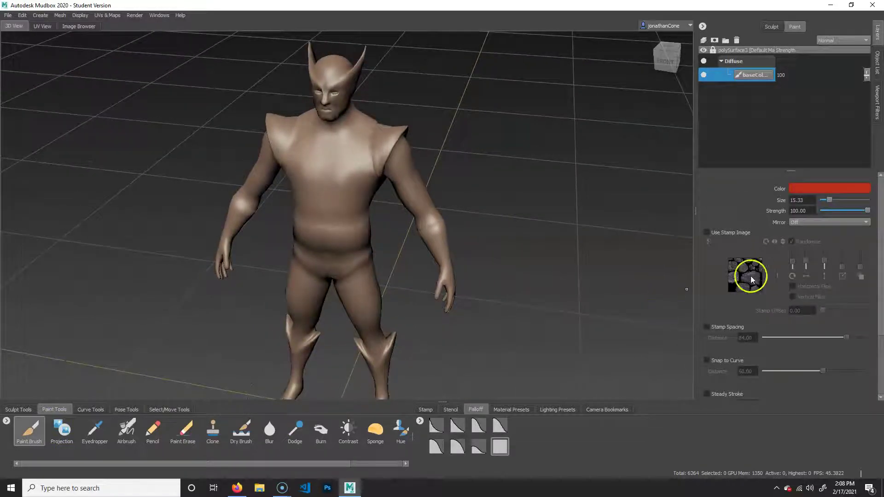
left_click(810, 222)
left_click(809, 242)
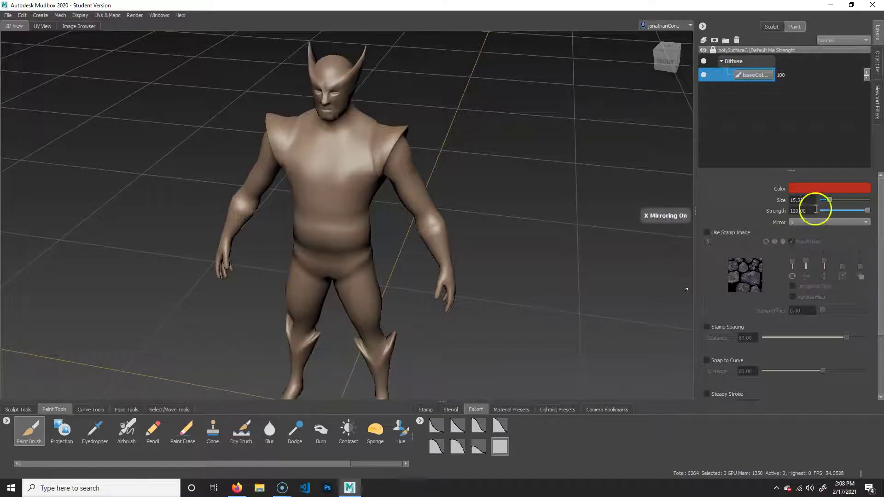
Set the paint brush color to a warm yellow and flood the baseColors layer with it.
left_click(820, 188)
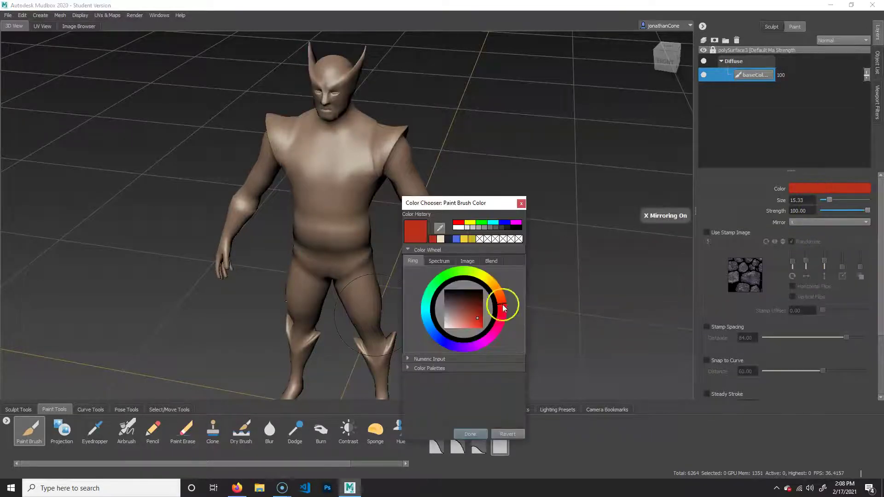
left_click_drag(495, 284, 490, 278)
left_click_drag(476, 319, 477, 324)
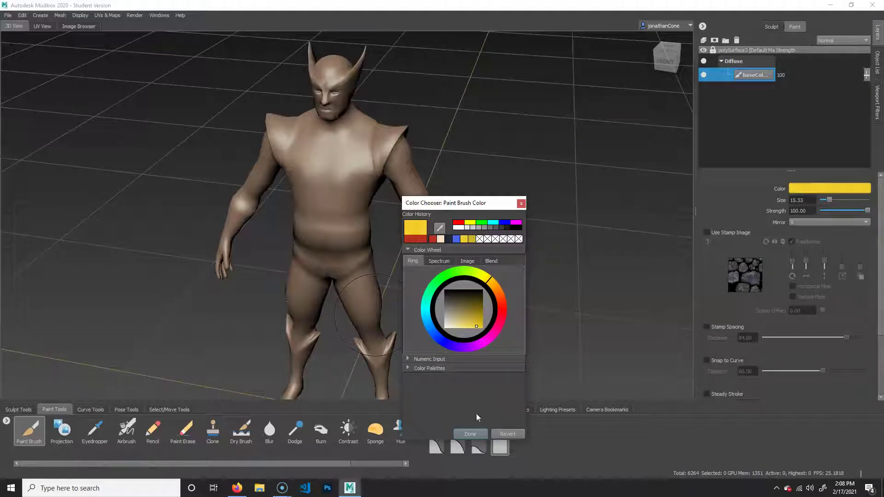
left_click(471, 434)
scroll(822, 272, "down", 3)
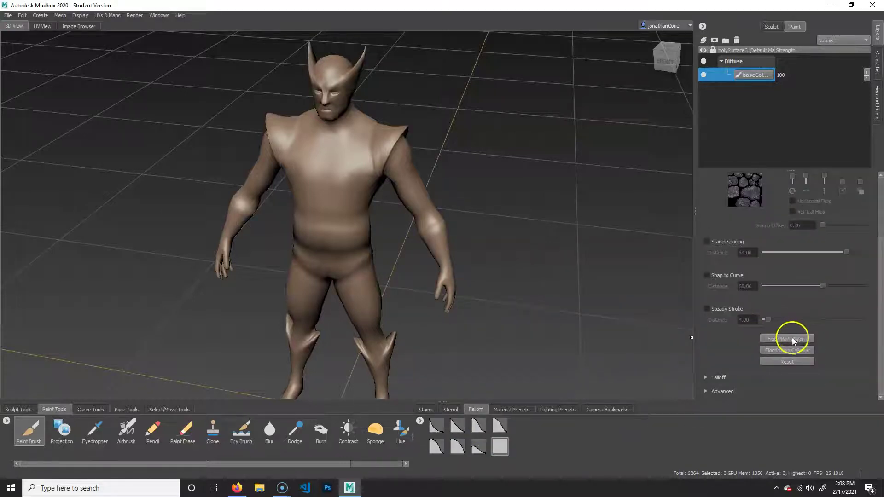
left_click_drag(368, 158, 544, 273, "alt")
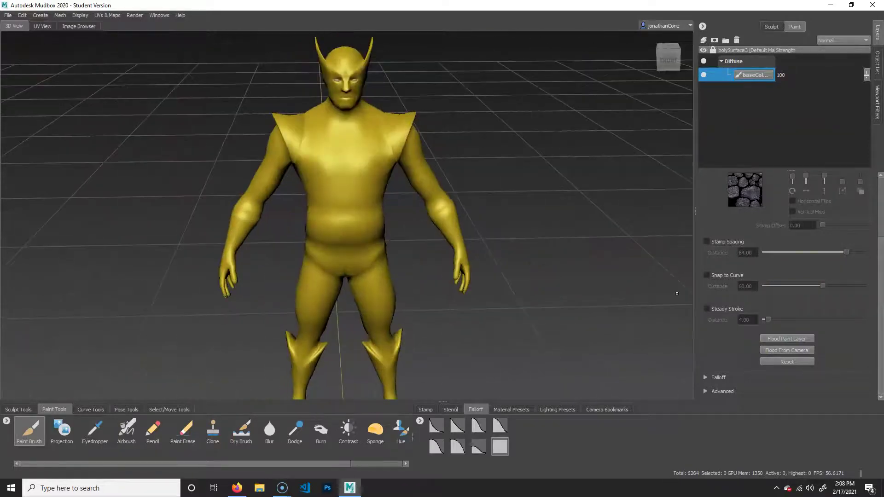
Change the paint brush color to a medium bright blue.
scroll(790, 317, "up", 3)
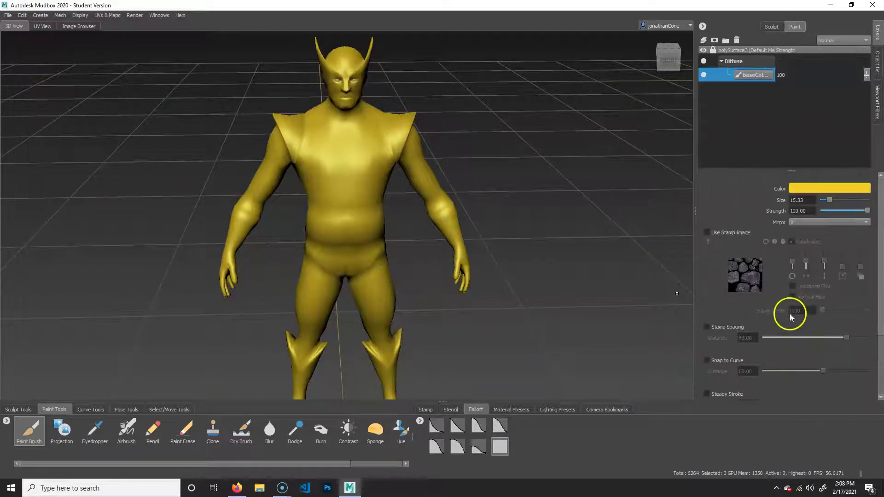
left_click(832, 189)
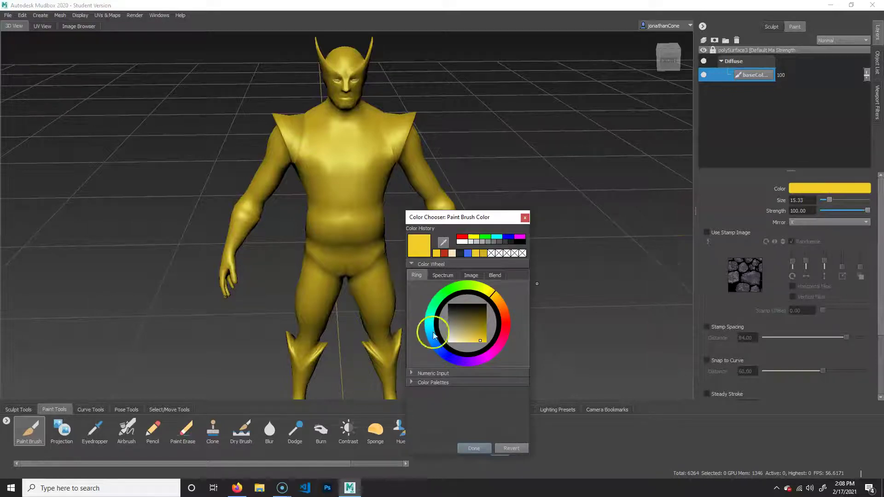
mouse_move(451, 357)
left_mouse_down()
mouse_move(443, 351)
mouse_move(476, 340)
left_mouse_up()
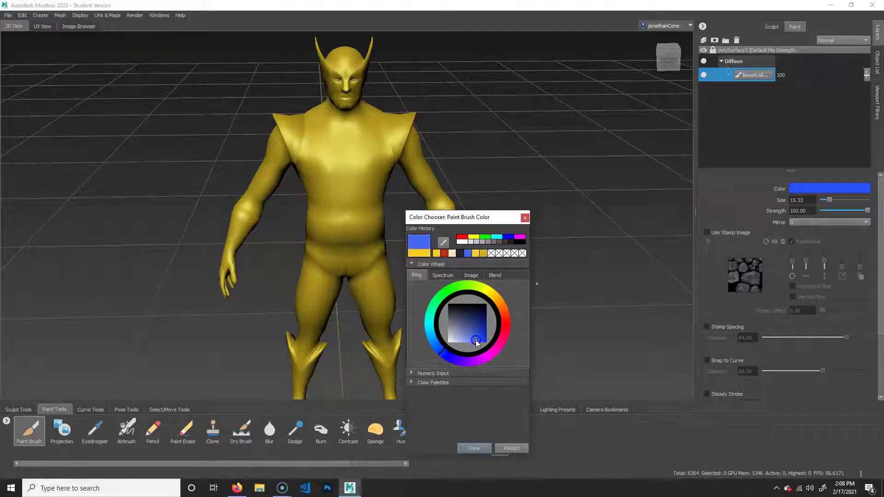
left_click(473, 448)
Using a flat falloff and a brush size of 1.82, dab mirrored blue marks on the shoulder pads and forearms.
left_click_drag(444, 233, 657, 179, "alt")
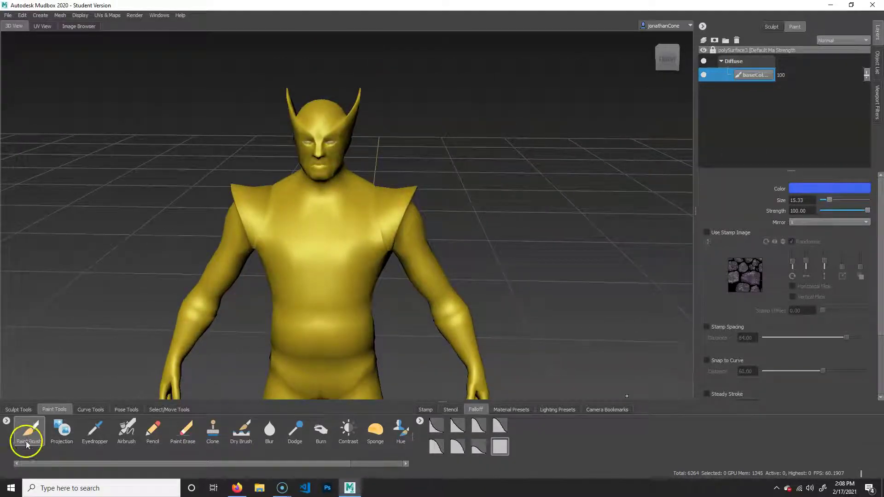
left_click(501, 446)
mouse_move(374, 171)
left_mouse_down()
mouse_move(416, 181)
mouse_move(400, 205)
mouse_move(365, 211)
left_mouse_up()
key("ctrl+z")
left_click(387, 200)
middle_click_drag(434, 295, 427, 217, "alt")
left_click(426, 215)
middle_click_drag(323, 224, 363, 205, "alt")
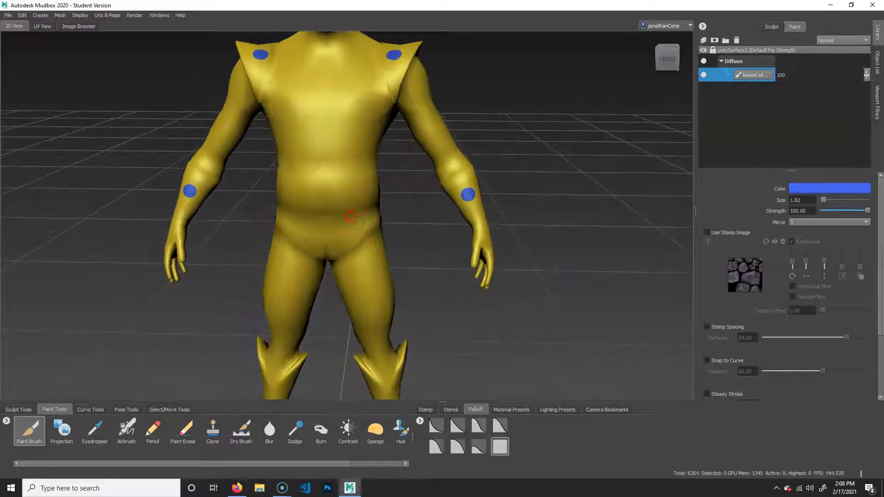
Paint mirrored blue strokes across the front of the briefs and the back of the hips.
mouse_move(316, 232)
left_mouse_down()
mouse_move(299, 231)
mouse_move(332, 238)
mouse_move(260, 213)
left_mouse_up()
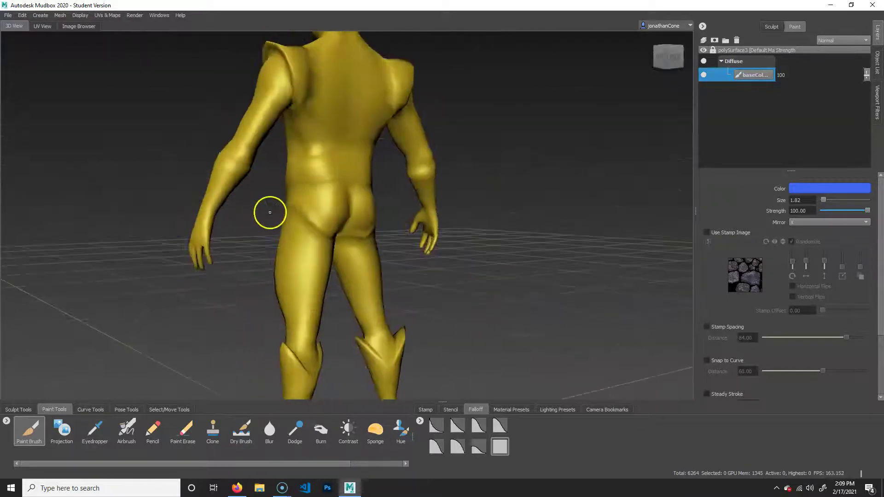
left_click_drag(356, 225, 325, 207, "alt")
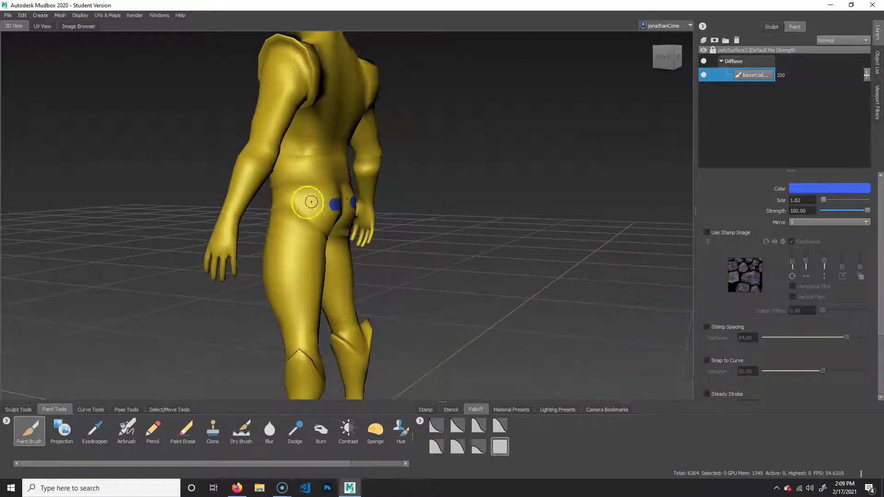
right_click_drag(292, 207, 363, 153, "alt")
mouse_move(363, 152)
left_mouse_down("alt")
mouse_move(329, 169)
mouse_move(322, 191)
left_mouse_up("alt")
mouse_move(322, 191)
left_mouse_down("alt")
mouse_move(306, 237)
mouse_move(286, 222)
left_mouse_up("alt")
Paint a short mirrored blue band across each wrist, just above the hands.
mouse_move(402, 220)
left_mouse_down("alt")
mouse_move(360, 223)
mouse_move(367, 237)
mouse_move(466, 223)
left_mouse_up("alt")
left_click_drag(474, 184, 480, 180)
middle_click_drag(489, 180, 492, 241, "alt")
middle_click_drag(418, 220, 497, 193, "alt")
left_click_drag(498, 193, 437, 248, "alt")
middle_click_drag(435, 209, 445, 233, "alt")
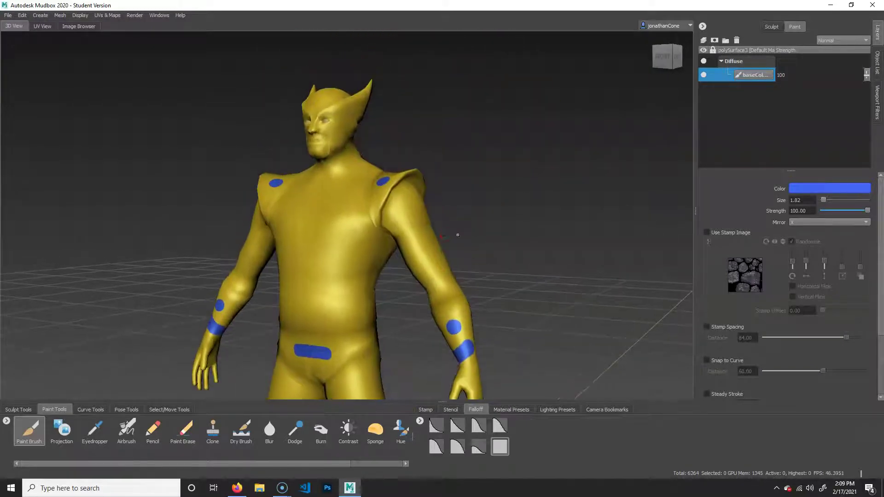
Darken the paint brush color to a very dark navy blue.
left_click(824, 189)
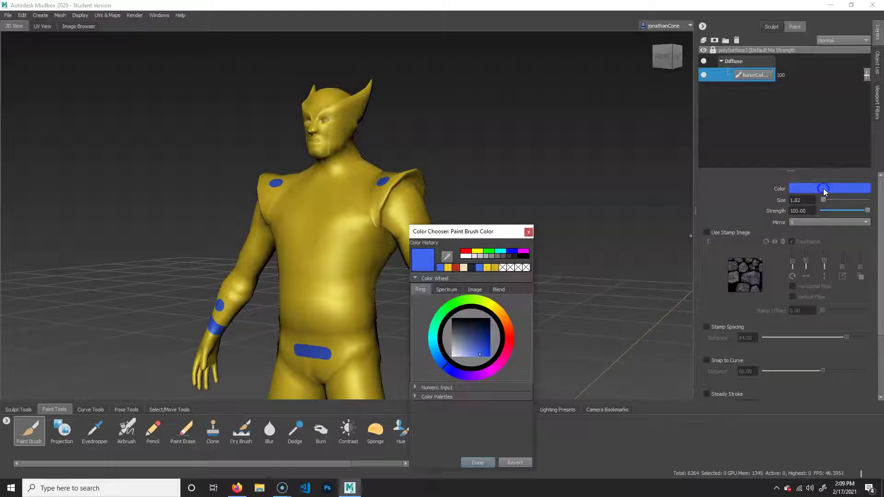
left_click_drag(487, 332, 474, 331)
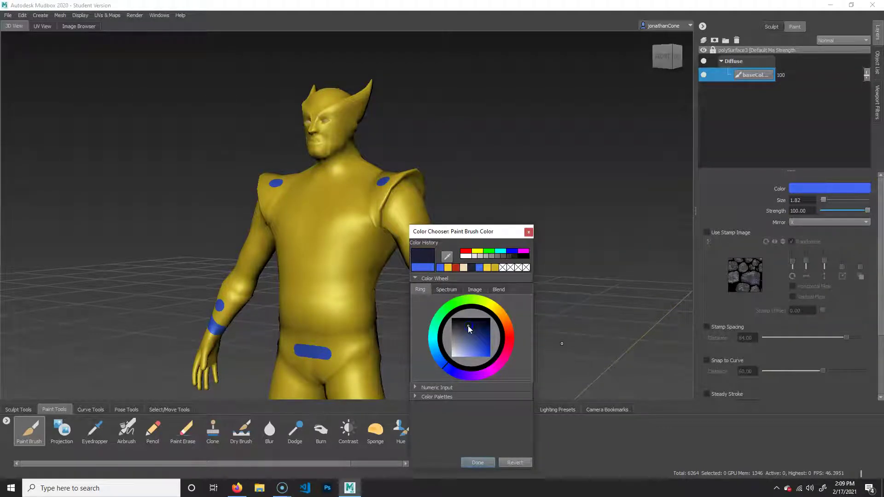
left_click_drag(468, 325, 466, 327)
left_click(477, 462)
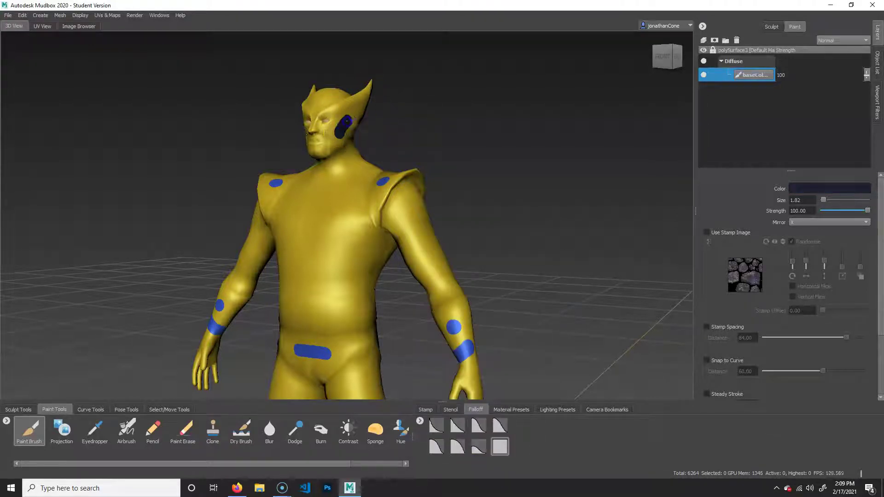
Paint mirrored dark navy marks on the sides of the mask, its ear fins and the back of the head.
mouse_move(385, 146)
left_mouse_down("alt")
mouse_move(440, 169)
mouse_move(465, 156)
left_mouse_up("alt")
left_click_drag(410, 130, 419, 121)
left_click_drag(410, 217, 329, 180, "alt")
right_click_drag(330, 179, 371, 166, "alt")
middle_click_drag(371, 166, 365, 205, "alt")
mouse_move(355, 212)
left_mouse_down("alt")
mouse_move(359, 190)
mouse_move(293, 207)
mouse_move(135, 215)
left_mouse_up("alt")
left_click(274, 171)
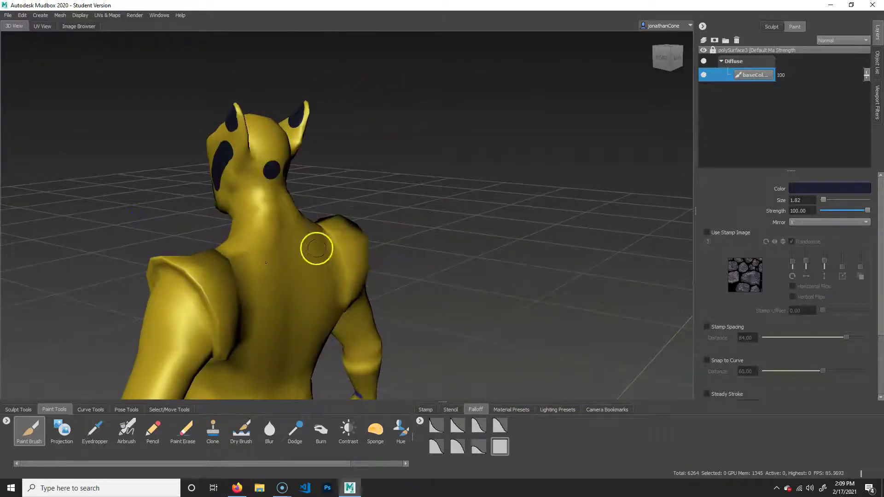
Examine the painted markings on the head, torso, arms and legs from the back, side and front.
left_click_drag(316, 247, 281, 211, "alt")
left_click_drag(220, 244, 374, 246, "alt")
middle_click_drag(382, 277, 406, 147, "alt")
right_click_drag(406, 148, 310, 213, "alt")
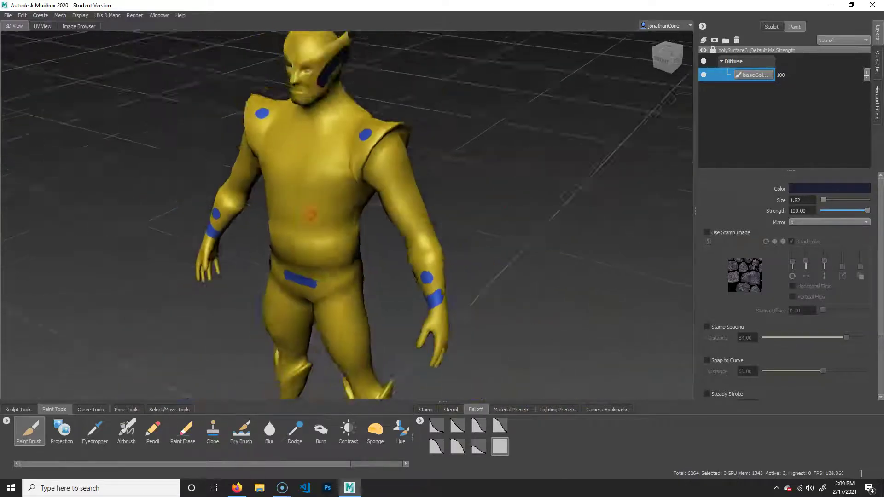
middle_click_drag(371, 297, 395, 225, "alt")
mouse_move(395, 225)
left_mouse_down("alt")
mouse_move(436, 282)
mouse_move(450, 271)
left_mouse_up("alt")
middle_click_drag(442, 207, 456, 373, "alt")
mouse_move(507, 302)
left_mouse_down("alt")
mouse_move(201, 286)
mouse_move(485, 324)
left_mouse_up("alt")
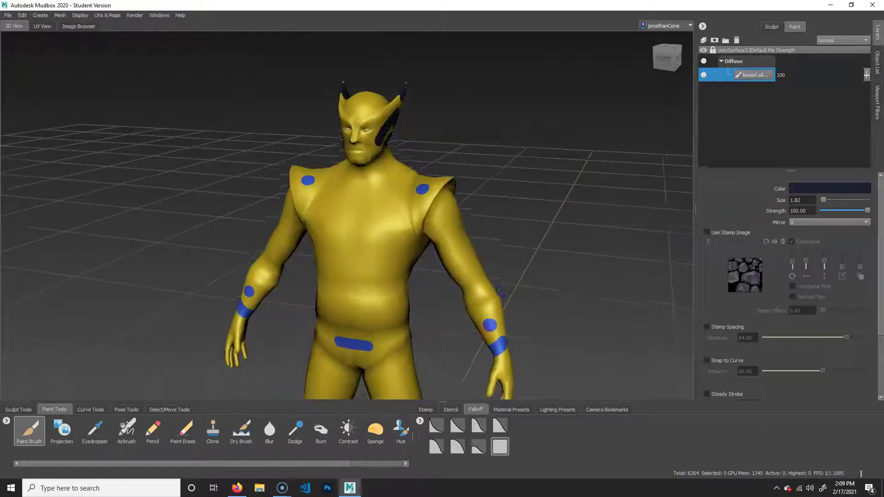
middle_click_drag(485, 324, 373, 274, "alt")
middle_click_drag(361, 217, 347, 183, "alt")
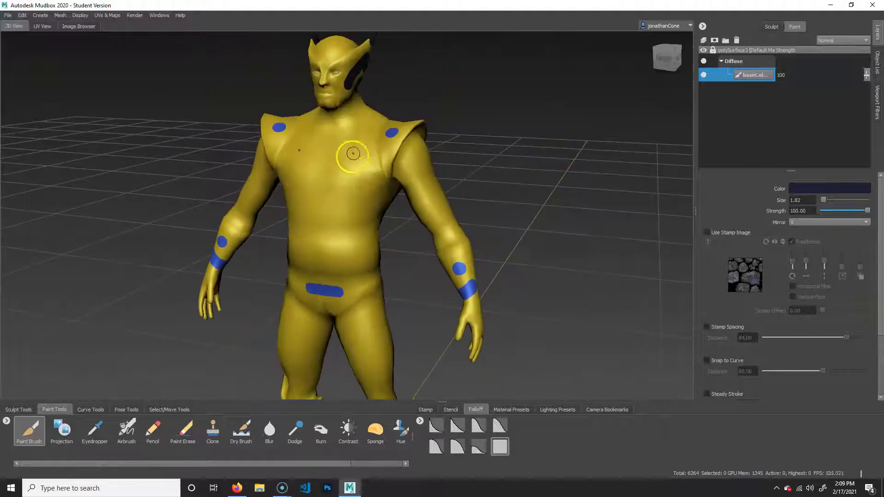
mouse_move(354, 135)
right_mouse_down("alt")
mouse_move(357, 239)
mouse_move(351, 235)
mouse_move(410, 245)
mouse_move(346, 253)
right_mouse_up("alt")
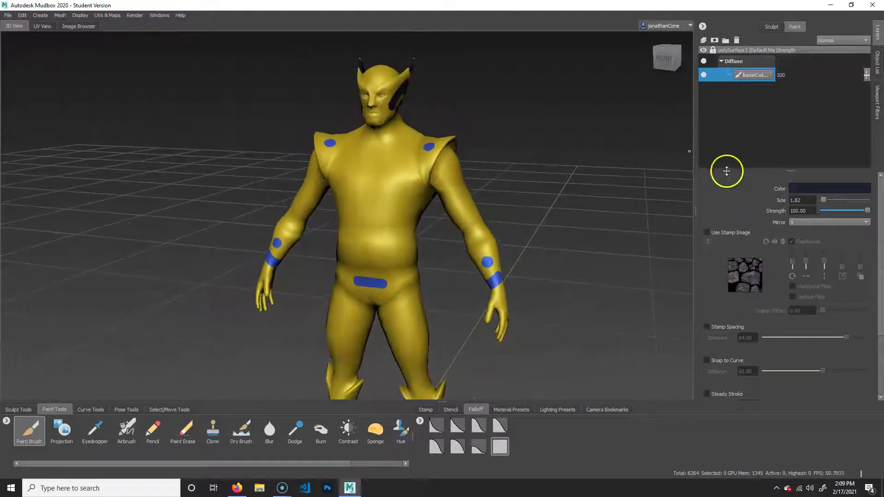
Change the paint brush color to a dark orange-red and paint a mirrored stroke across the front of the waist.
left_click(824, 189)
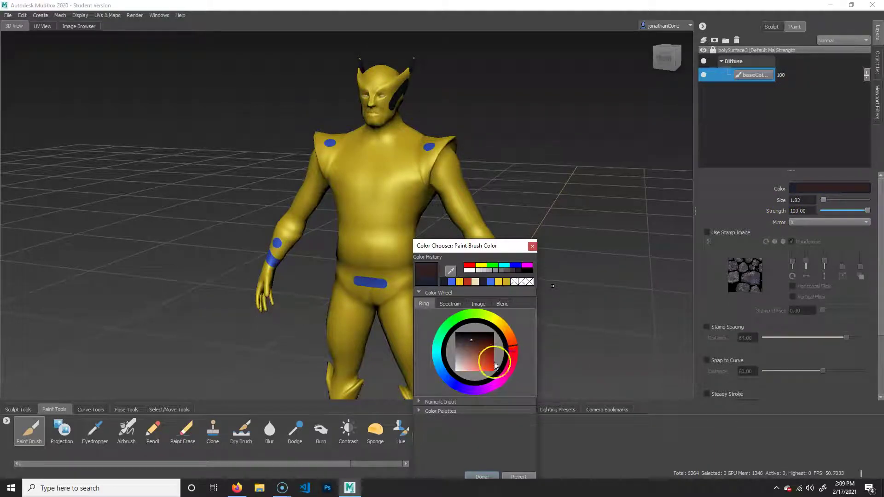
left_click_drag(479, 367, 515, 343)
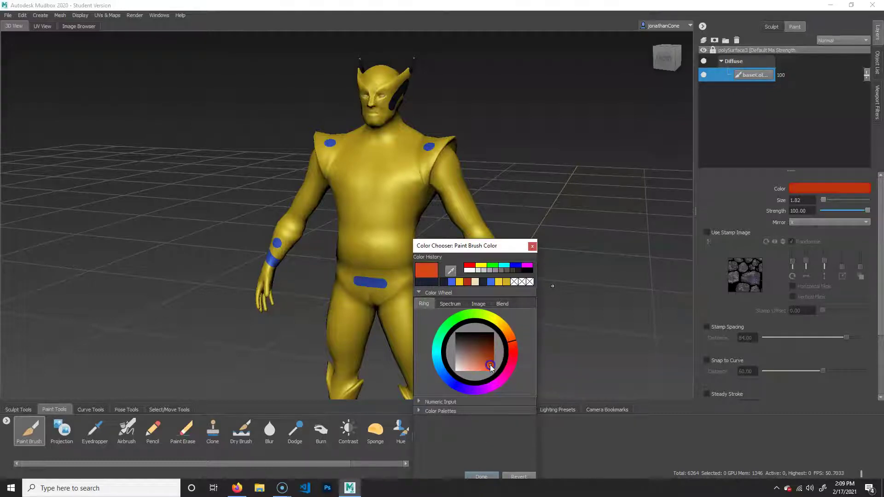
left_click_drag(491, 366, 490, 356)
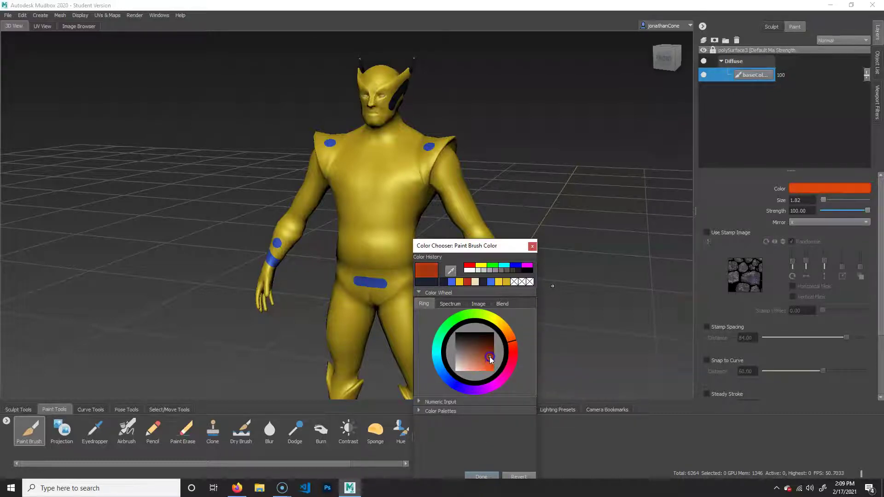
left_click(481, 476)
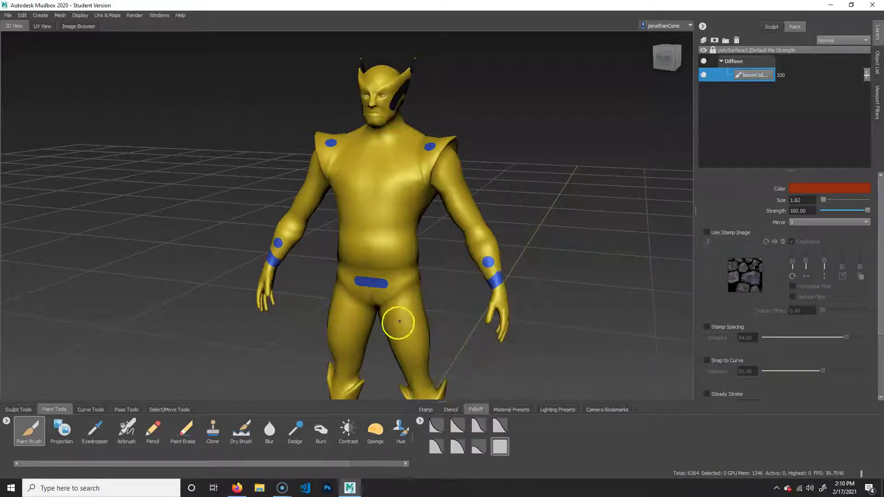
right_click_drag(395, 322, 434, 270, "alt")
left_click_drag(405, 222, 435, 223)
Examine the color marks all around the figure, including the belt, legs and arms.
right_click_drag(464, 241, 361, 259, "alt")
left_click_drag(361, 258, 455, 247, "alt")
middle_click_drag(458, 244, 457, 117, "alt")
right_click_drag(463, 248, 383, 265, "alt")
left_click_drag(383, 265, 460, 265, "alt")
middle_click_drag(446, 175, 441, 269, "alt")
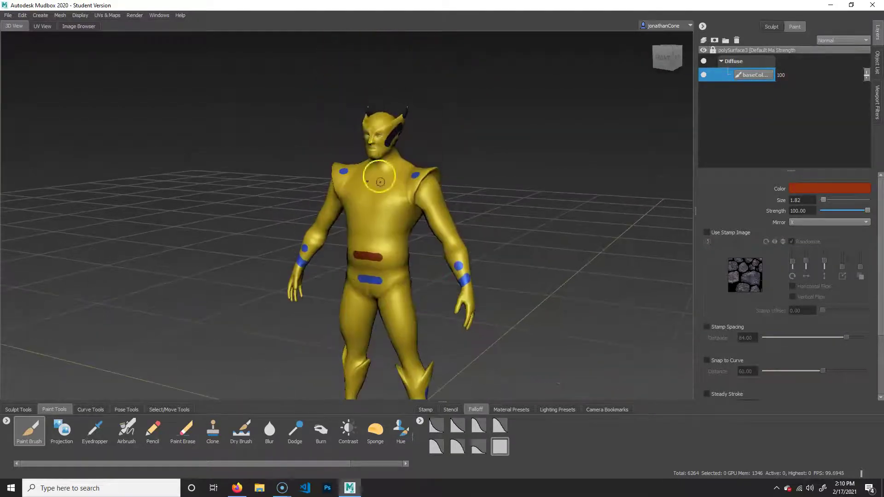
left_click_drag(456, 283, 344, 275, "alt")
left_click_drag(253, 279, 503, 273, "alt")
left_click_drag(470, 242, 343, 343, "alt")
Sample the blue from the wrist band with the Eyedropper and return to the Paint Brush.
left_click(96, 429)
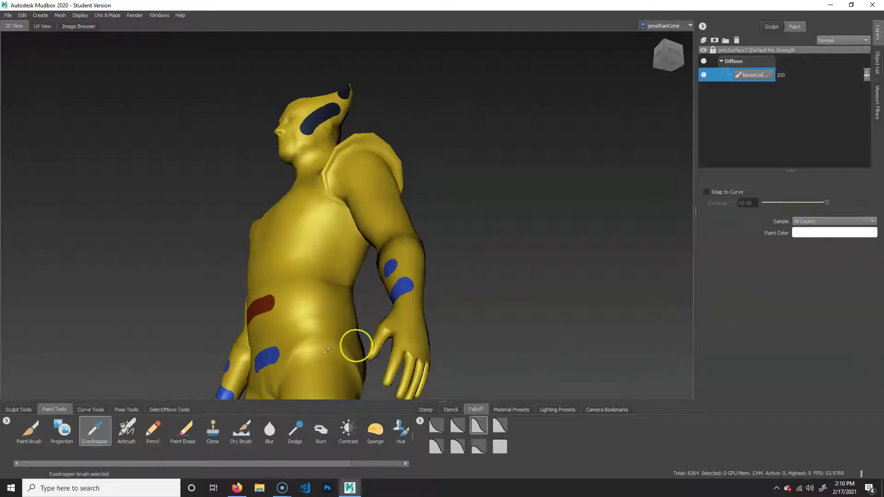
left_click(412, 290)
left_click(32, 428)
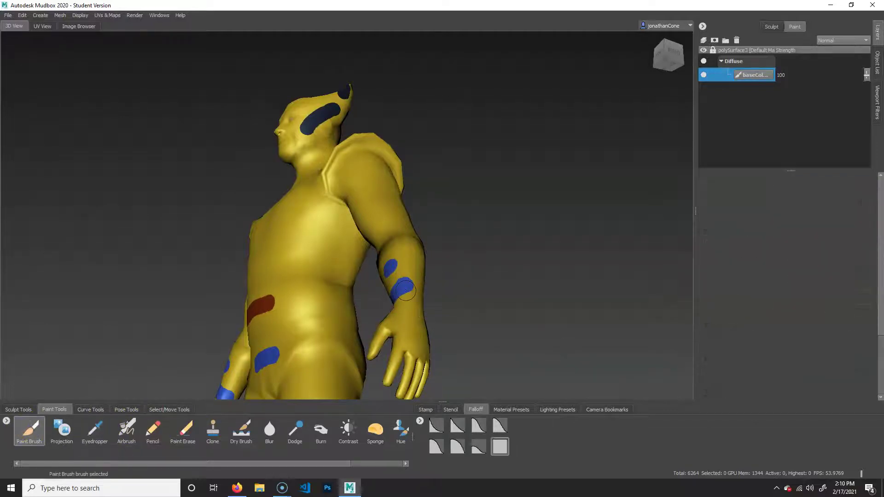
Inspect the boots and lower legs, followed by the front of the upper body, for missing color marks.
mouse_move(367, 311)
left_mouse_down("alt")
mouse_move(433, 330)
mouse_move(434, 240)
mouse_move(619, 319)
left_mouse_up("alt")
middle_click_drag(620, 320, 400, 217, "alt")
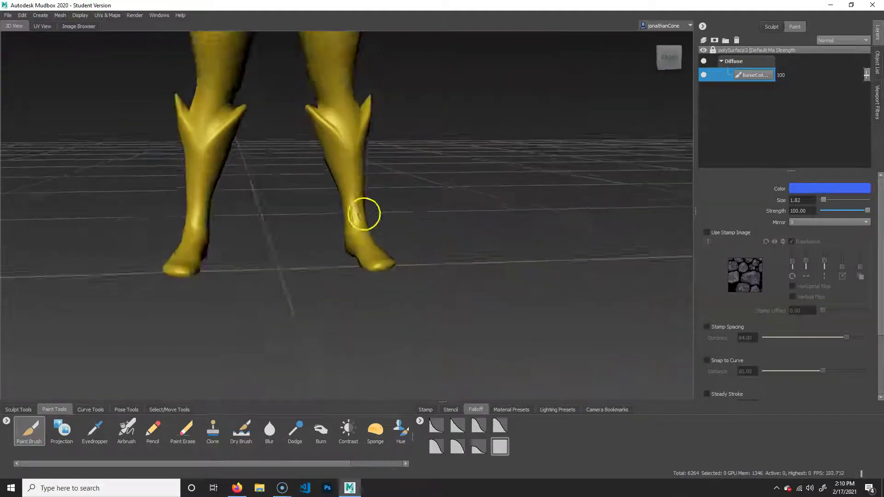
right_click_drag(400, 217, 474, 256, "alt")
middle_click_drag(473, 256, 500, 270, "alt")
right_click_drag(483, 233, 405, 185, "alt")
middle_click_drag(405, 184, 483, 250, "alt")
middle_click_drag(428, 226, 375, 288, "alt")
left_click_drag(344, 203, 371, 237, "alt")
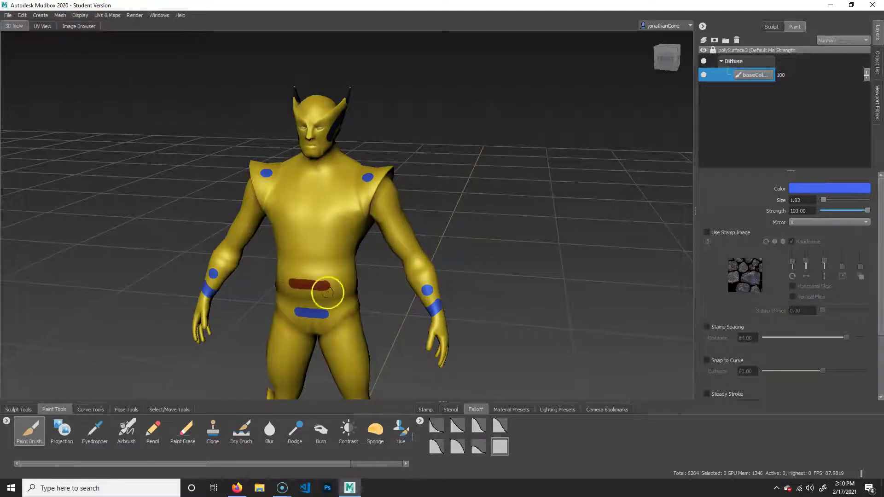
Flatten the model to UV space and bring the flattened shells into view.
left_click(100, 16)
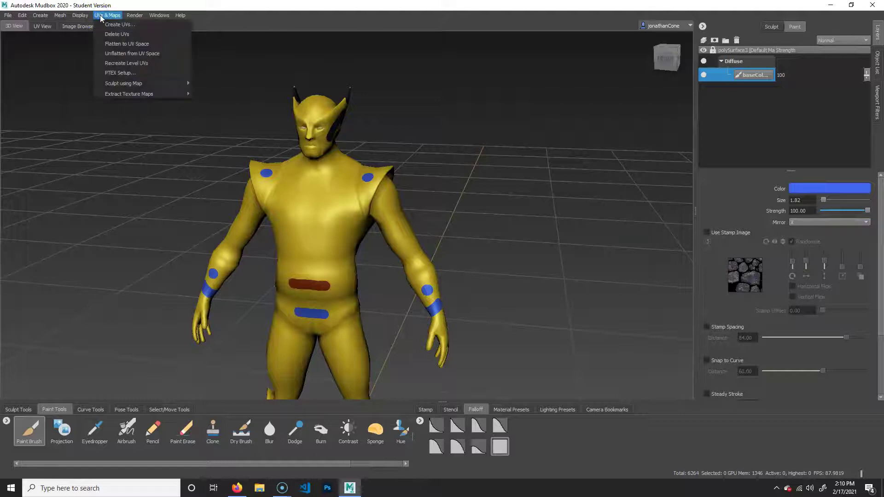
left_click(134, 44)
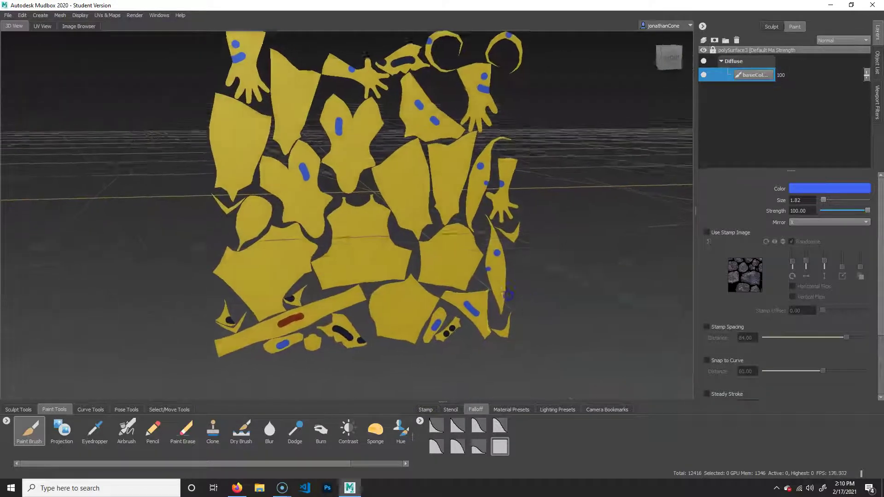
left_click_drag(470, 301, 485, 260, "alt")
left_click_drag(541, 281, 450, 342, "alt")
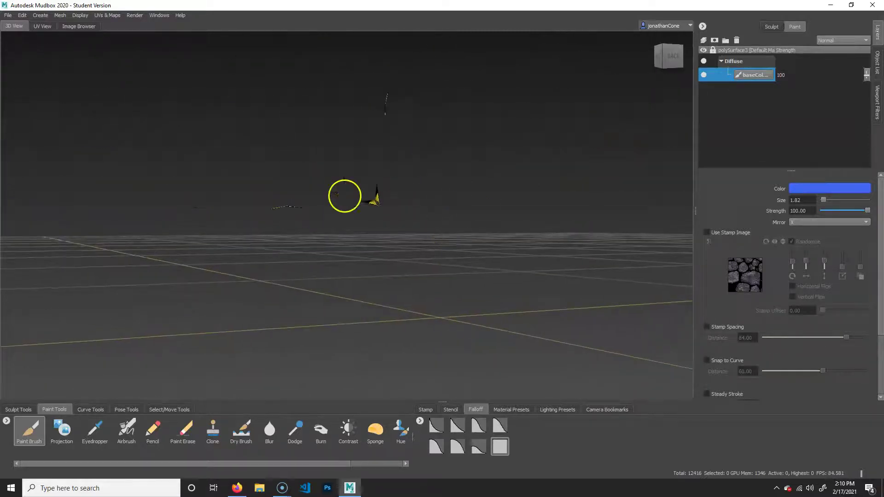
left_click_drag(383, 270, 308, 215, "alt")
Try to fill the large triangular UV shell with blue using a size 8.36 brush mirrored in X, and undo the strokes.
left_click_drag(264, 199, 263, 193)
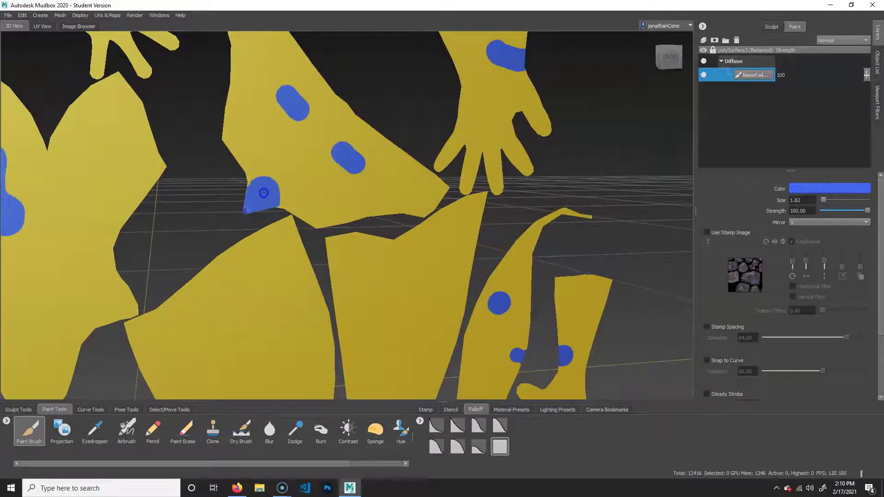
right_click_drag(269, 169, 186, 208, "alt")
middle_click_drag(185, 208, 332, 205, "alt")
left_click_drag(331, 206, 509, 230, "alt")
right_click_drag(509, 231, 435, 263, "alt")
scroll(435, 262, "up", 5)
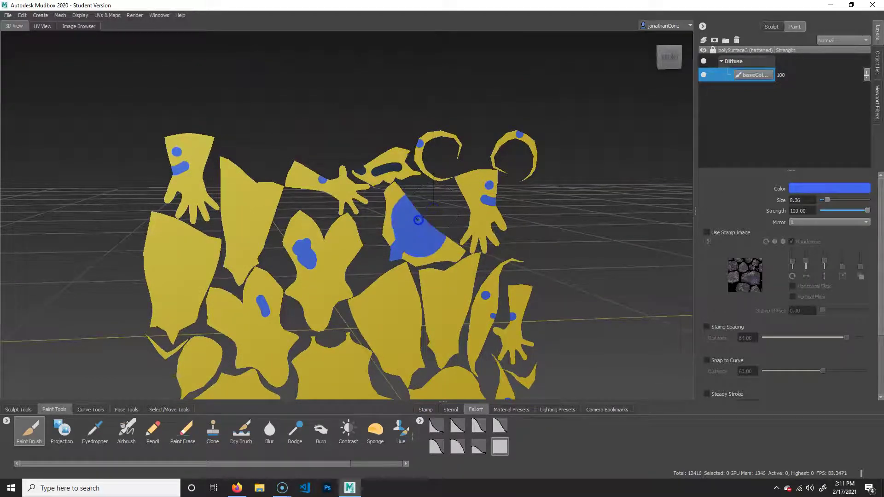
mouse_move(408, 212)
left_mouse_down()
mouse_move(416, 230)
mouse_move(450, 239)
left_mouse_up()
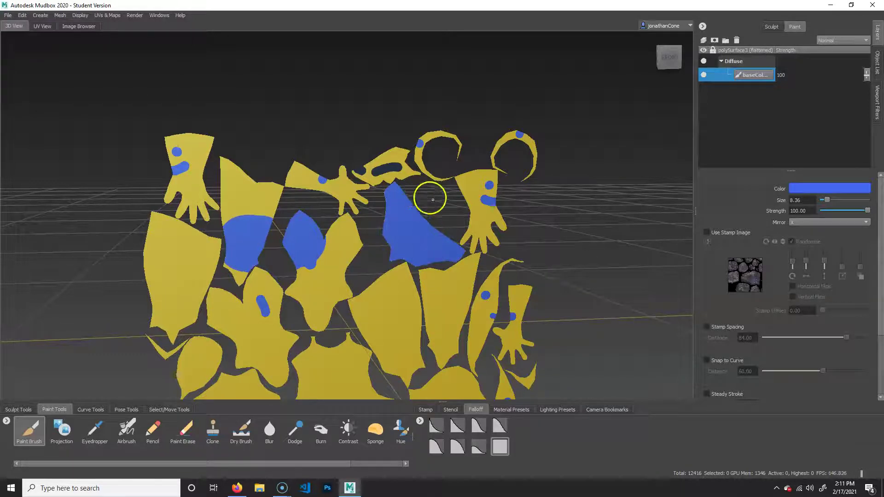
key("ctrl+z")
key("ctrl+z")
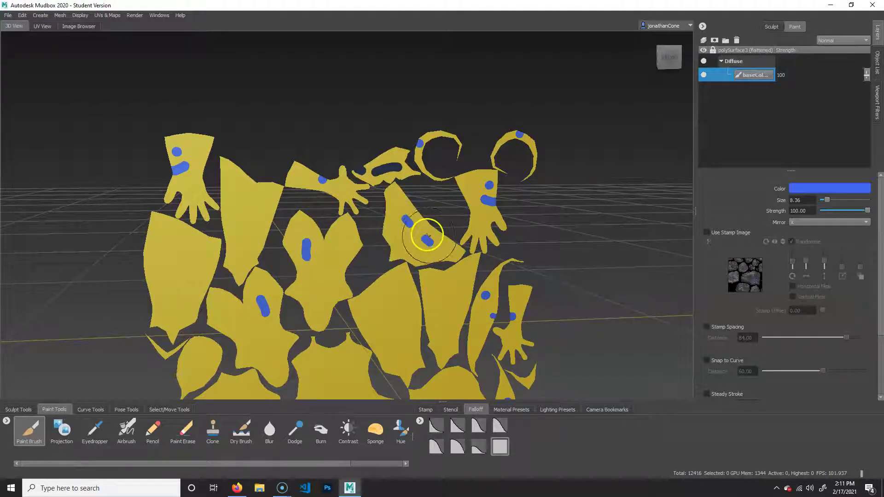
Turn brush mirroring off and fill the large triangular shell with two blue marks in solid blue.
left_click(795, 222)
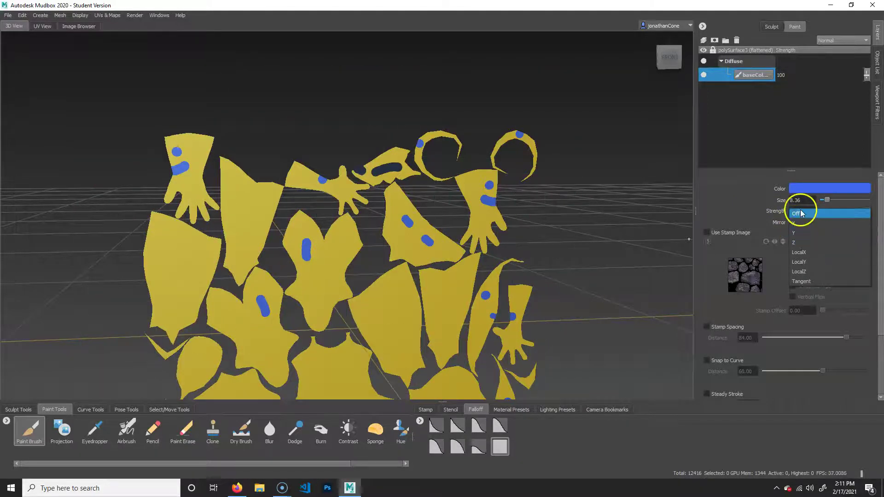
left_click(796, 212)
mouse_move(420, 230)
left_mouse_down()
mouse_move(412, 228)
mouse_move(416, 235)
left_mouse_up()
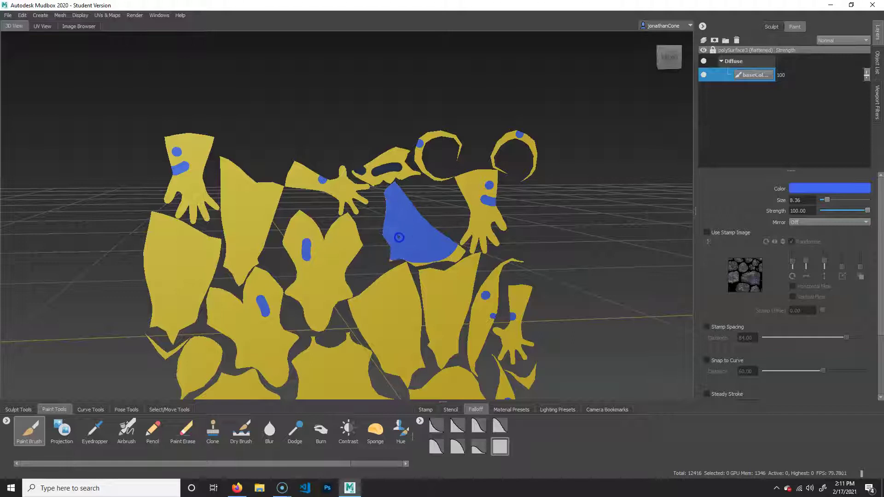
Fill the two ring-shaped shells, the two glove shells beside them and the upper leaf-shaped shell with solid blue.
left_click_drag(488, 198, 480, 193)
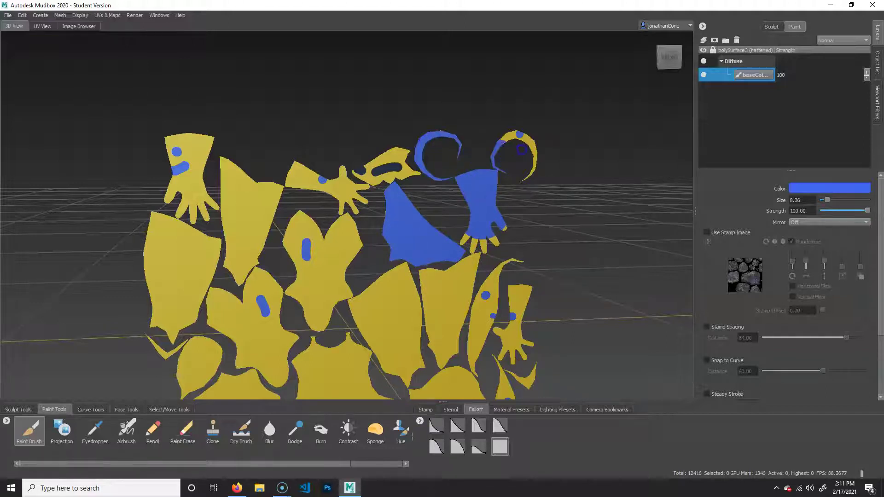
left_click_drag(488, 229, 477, 230)
left_click_drag(540, 313, 507, 336)
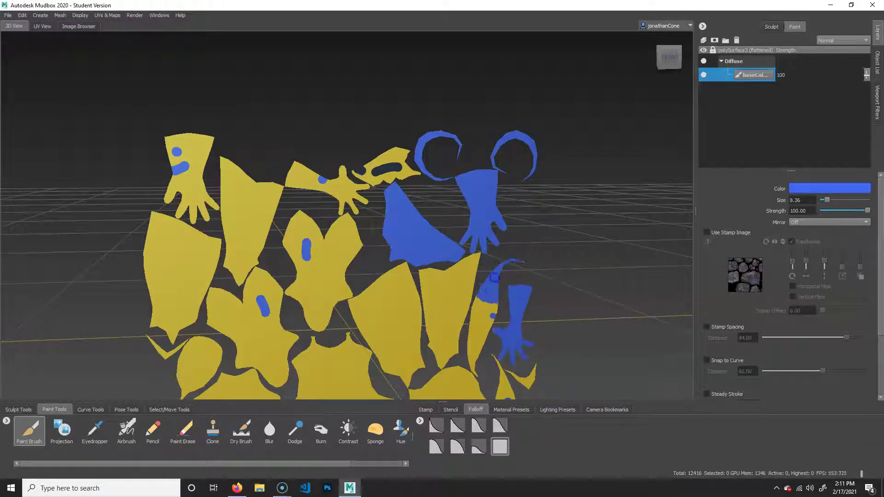
left_click_drag(493, 277, 482, 326)
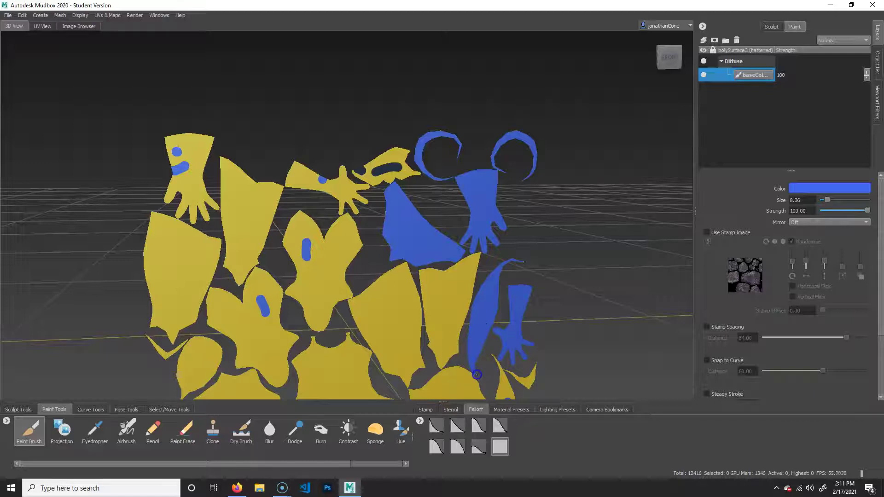
Fill the lower leaf-shaped shell, its neighboring small crescents, the smaller triangular shell and both blue-marked oblong shells with blue.
middle_click_drag(575, 344, 520, 216, "alt")
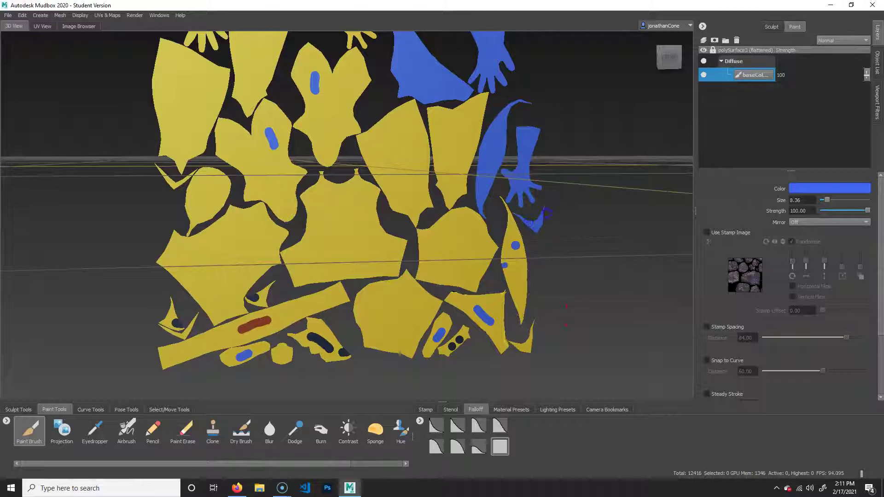
left_click_drag(512, 235, 517, 276)
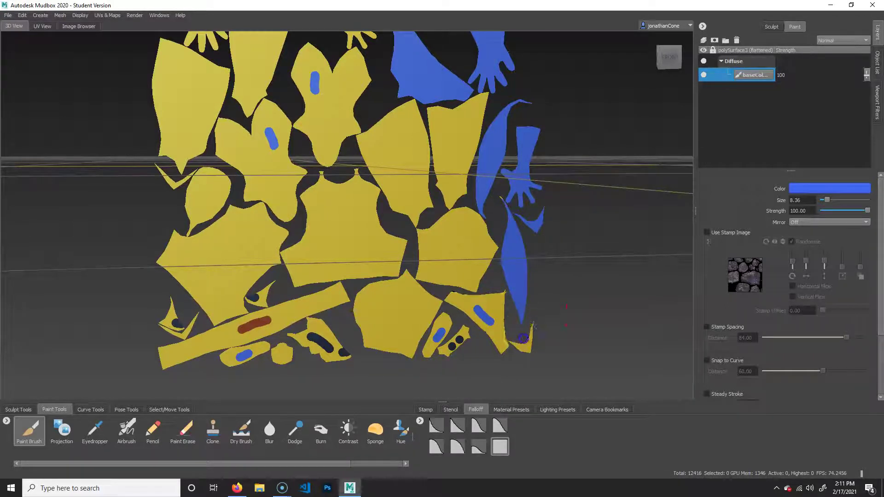
left_click_drag(511, 340, 486, 311)
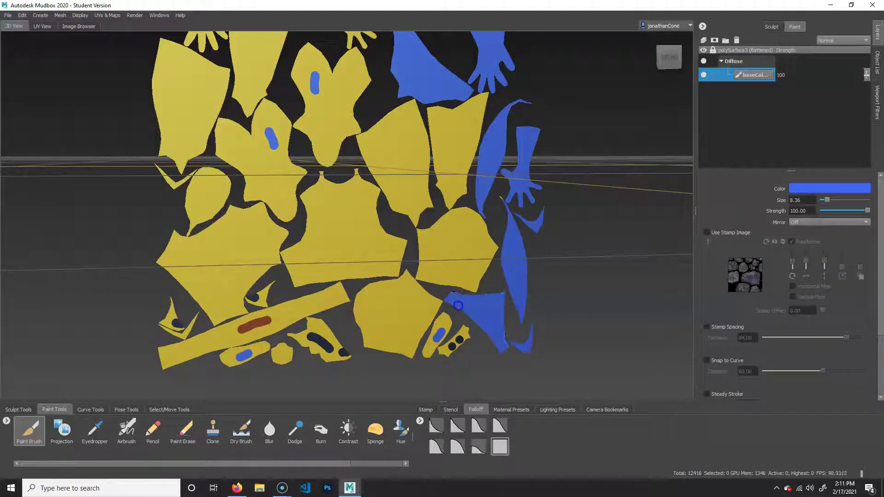
left_click_drag(431, 340, 442, 324)
middle_click_drag(292, 360, 423, 336, "alt")
left_click_drag(361, 335, 365, 332)
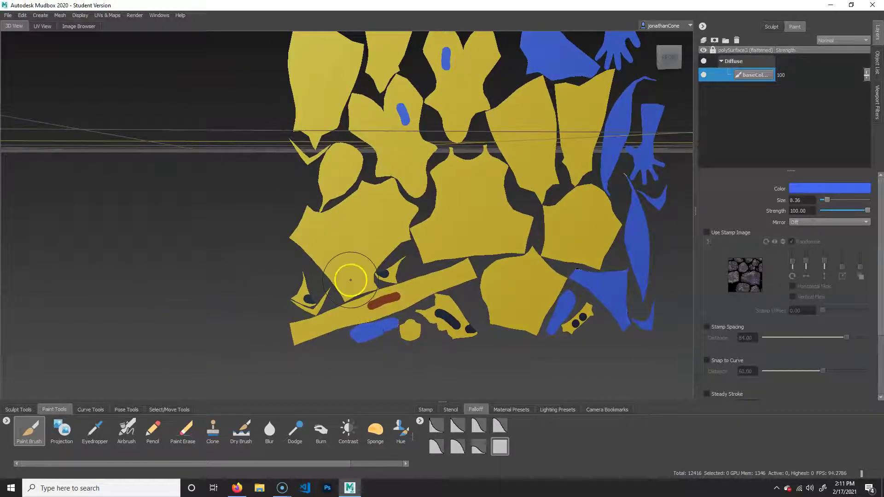
Fill the two large two-lobed shells and the remaining two glove shells with solid blue.
middle_click_drag(355, 241, 369, 261, "alt")
scroll(369, 261, "down", 3)
mouse_move(368, 285)
left_mouse_down()
mouse_move(391, 257)
mouse_move(354, 277)
mouse_move(348, 270)
mouse_move(377, 317)
left_mouse_up()
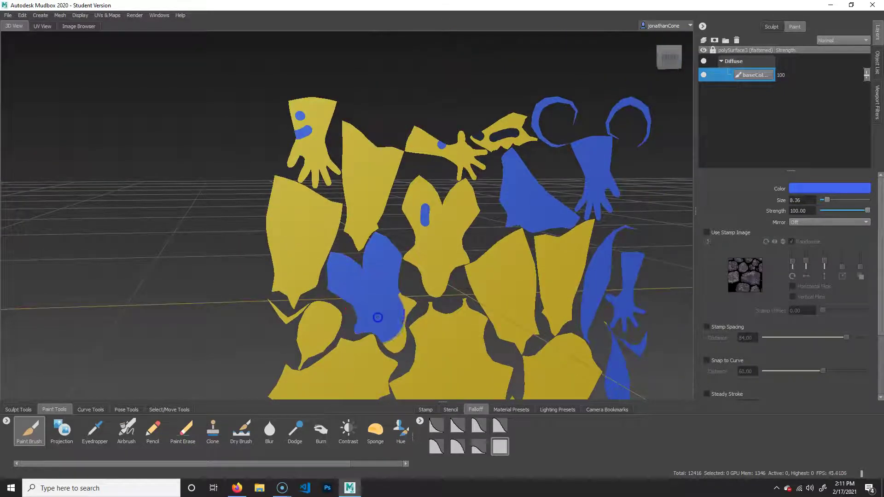
mouse_move(436, 244)
left_mouse_down()
mouse_move(434, 290)
mouse_move(448, 249)
mouse_move(424, 219)
mouse_move(426, 202)
mouse_move(461, 203)
left_mouse_up()
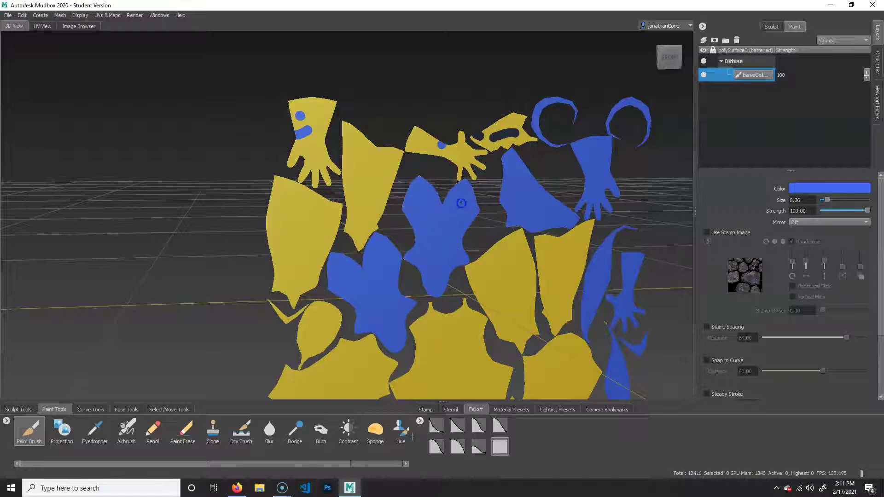
mouse_move(449, 160)
left_mouse_down()
mouse_move(464, 160)
mouse_move(443, 147)
left_mouse_up()
left_click_drag(317, 118, 310, 145)
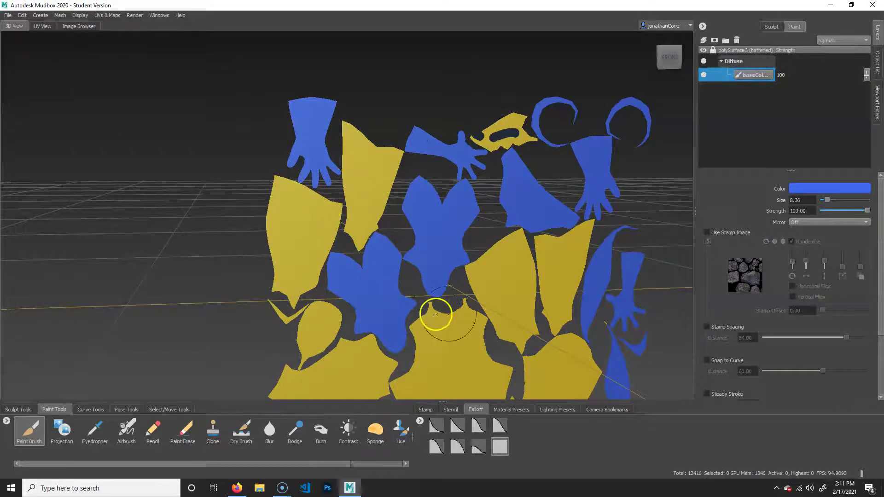
Sample the dark orange-red from the belt mark and fill the long belt strip shell with it.
left_click_drag(434, 309, 409, 201, "alt")
middle_click_drag(410, 202, 407, 267, "alt")
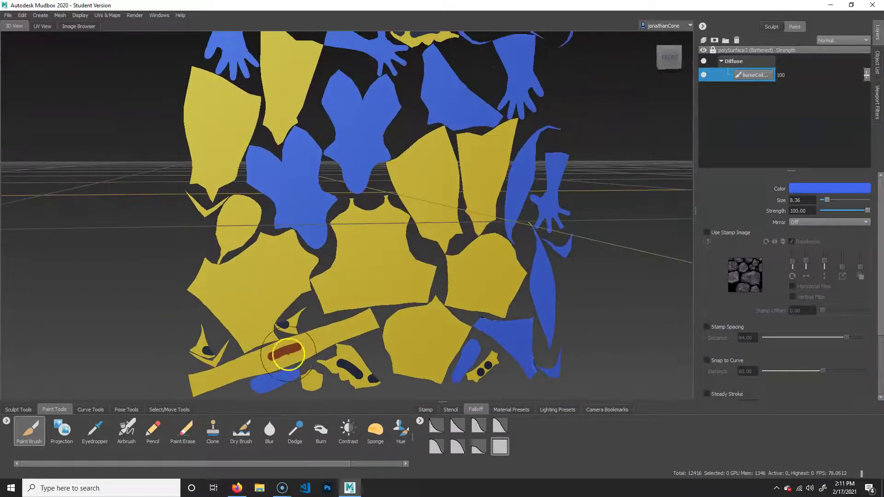
left_click(83, 429)
left_click(296, 344)
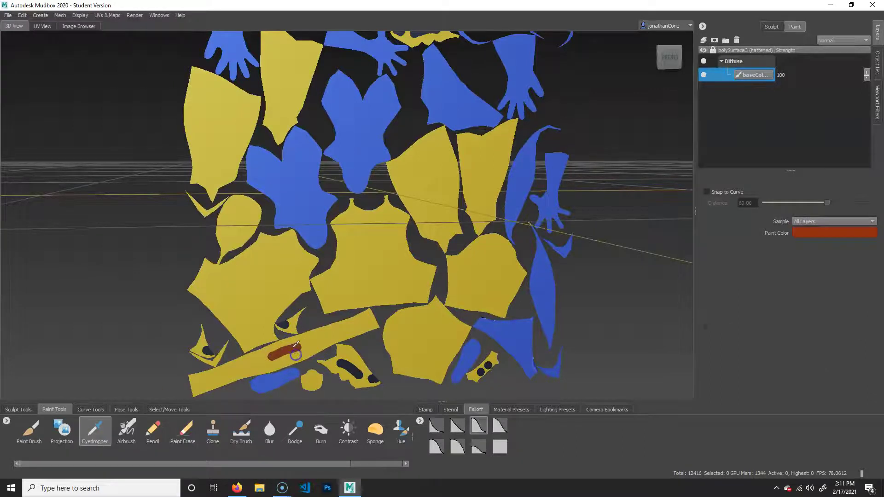
mouse_move(267, 359)
left_mouse_down()
mouse_move(357, 329)
mouse_move(198, 381)
left_mouse_up()
Sample the dark navy from the mask mark and fill the lower mask shell, the small strip shell and both small triangular shells.
left_click(97, 430)
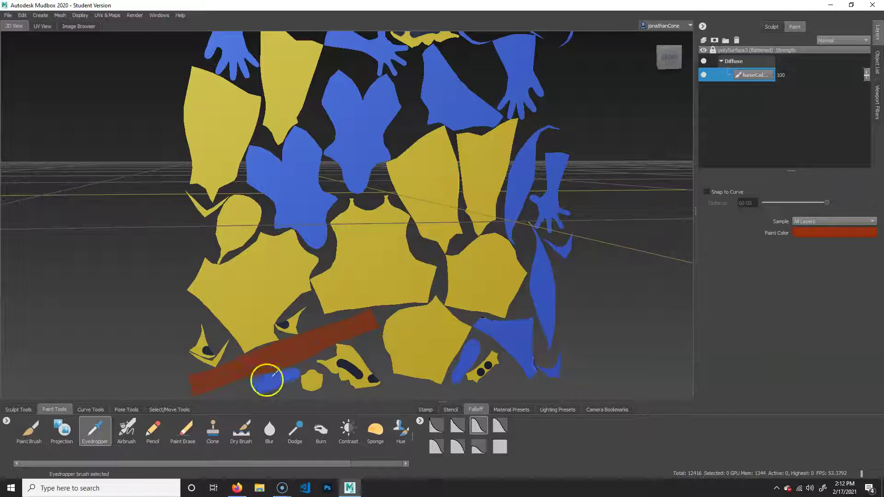
left_click(351, 366)
left_click_drag(336, 390, 363, 380)
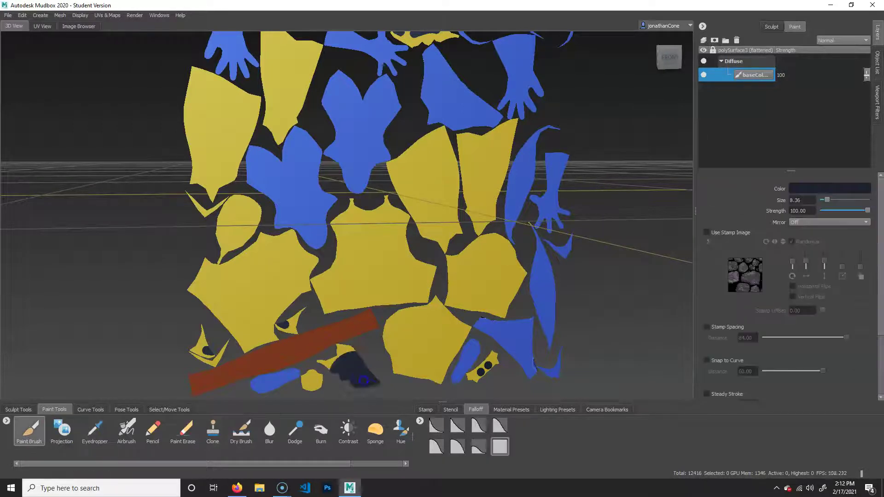
left_click_drag(483, 368, 492, 359)
left_click_drag(298, 327, 293, 324)
left_click_drag(200, 361, 193, 338)
Fill the lower V-shaped shell with sampled blue and resample the dark navy from the triangular shell beside it.
right_click_drag(192, 339, 351, 369, "alt")
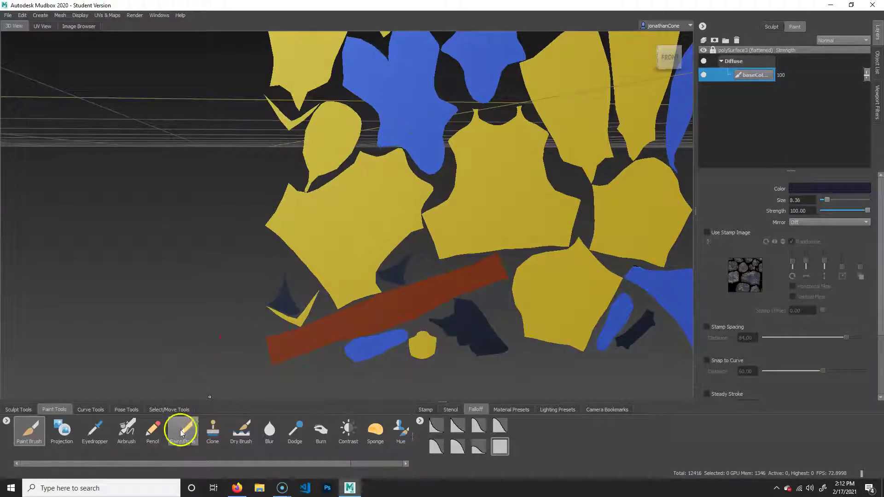
left_click(94, 429)
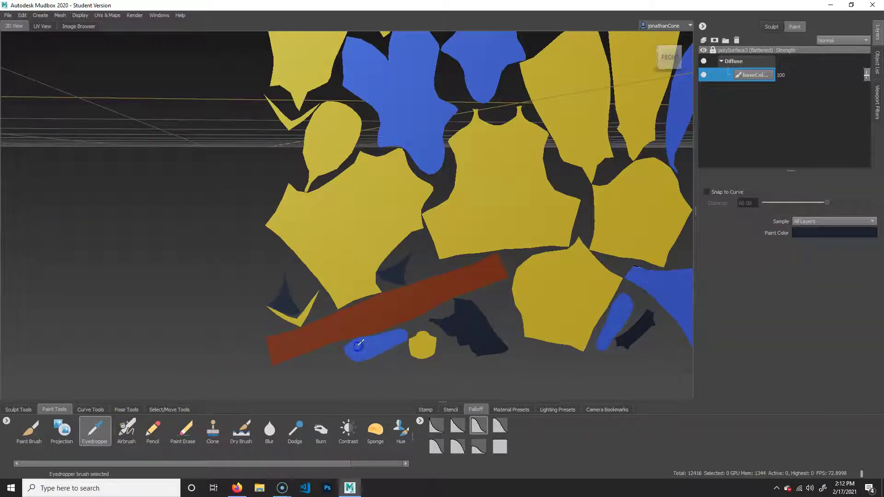
left_click(358, 343)
left_click_drag(297, 316, 306, 315)
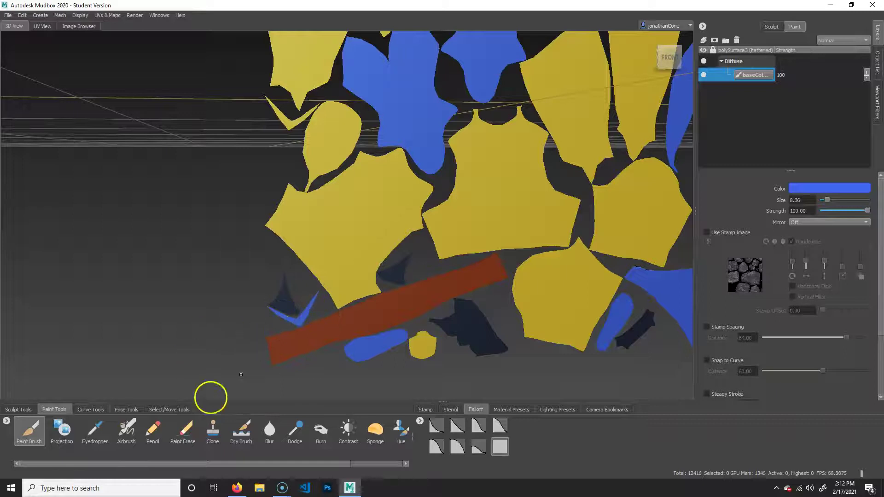
left_click(94, 429)
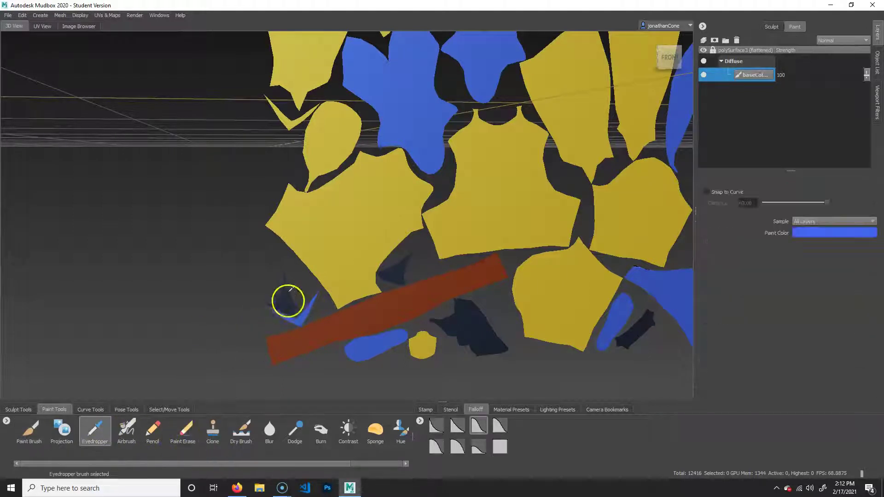
left_click(291, 299)
Sample blue from the two-lobed shell and fill the upper V-shaped shell with it.
middle_click_drag(361, 187, 362, 227, "alt")
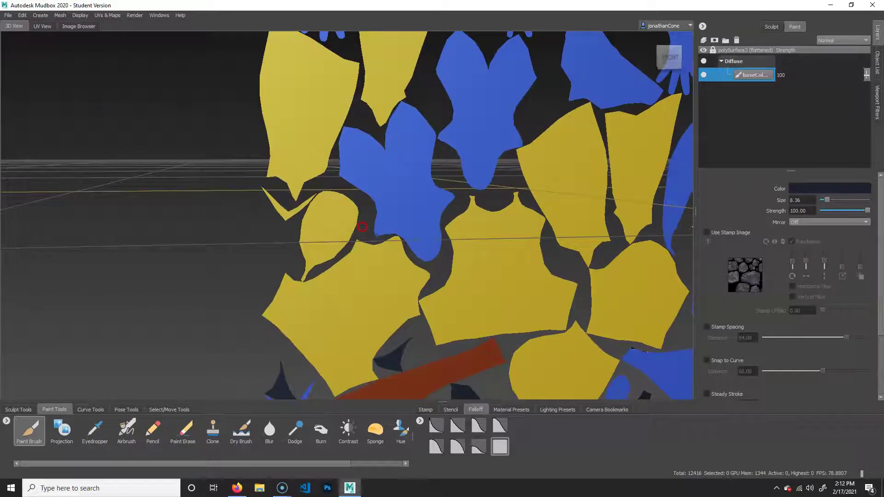
left_click(94, 430)
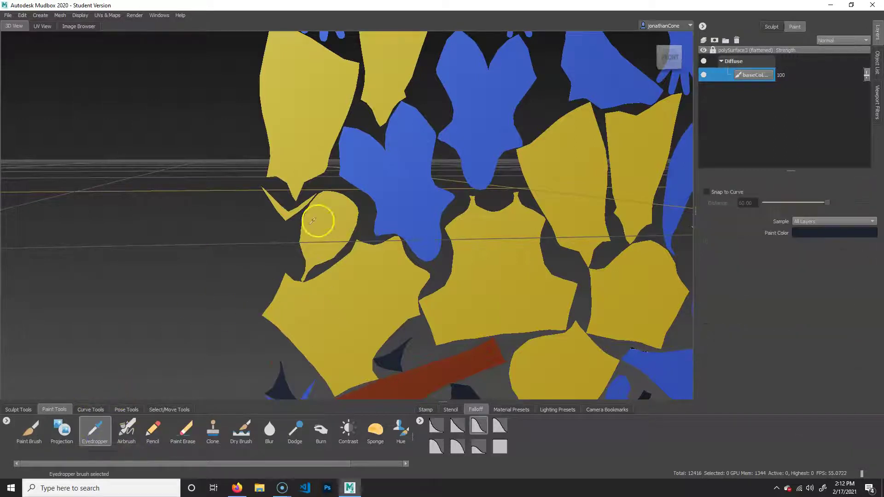
left_click(382, 198)
Sample the dark navy from the mark on the upper mask shell and fill that shell with it.
middle_click_drag(409, 232, 335, 314, "alt")
middle_click_drag(425, 295, 348, 371, "alt")
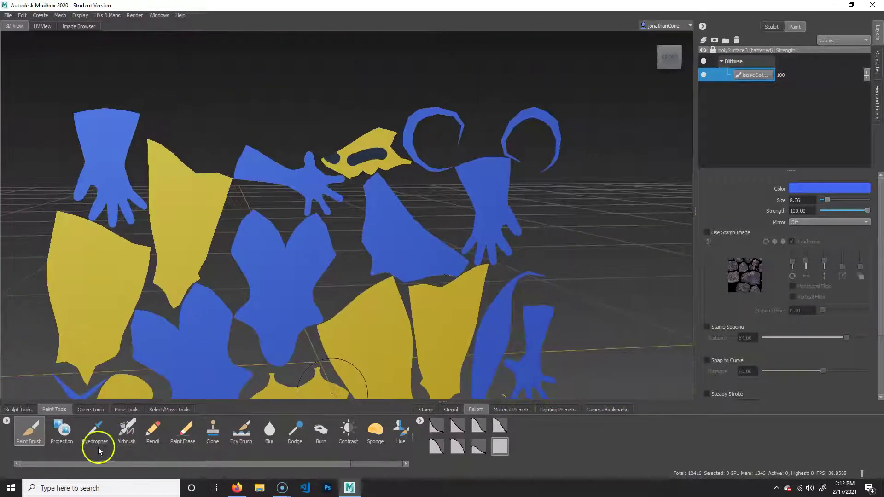
left_click(96, 437)
left_click(369, 151)
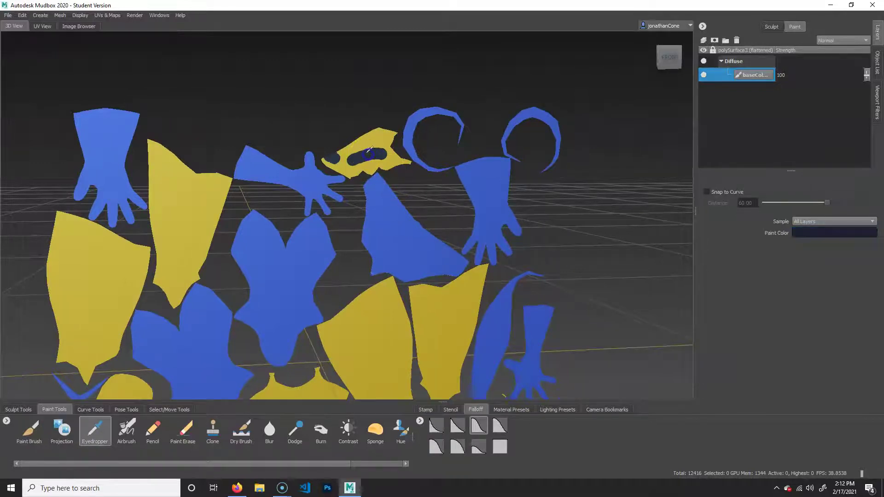
left_click_drag(395, 154, 386, 143)
Choose a light tan skin tone as the paint brush color.
middle_click_drag(367, 308, 407, 221, "alt")
right_click_drag(407, 226, 354, 247, "alt")
middle_click_drag(351, 247, 385, 261, "alt")
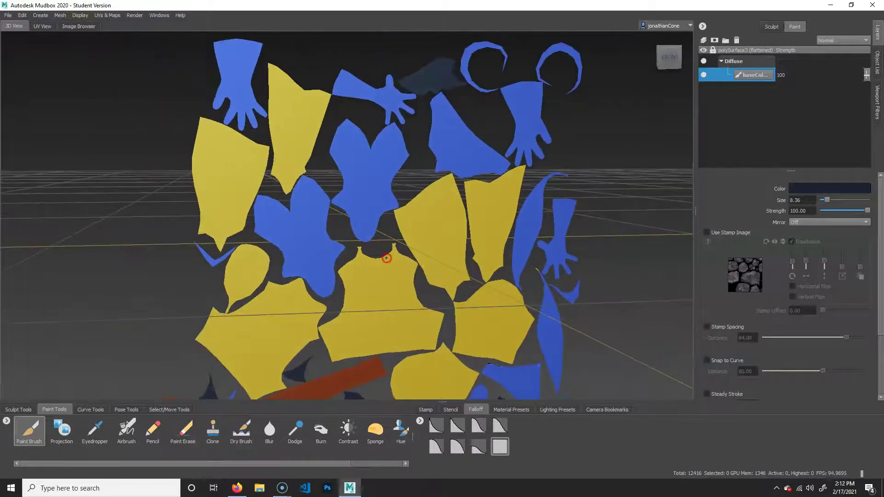
left_click(820, 187)
left_click_drag(503, 336, 507, 344)
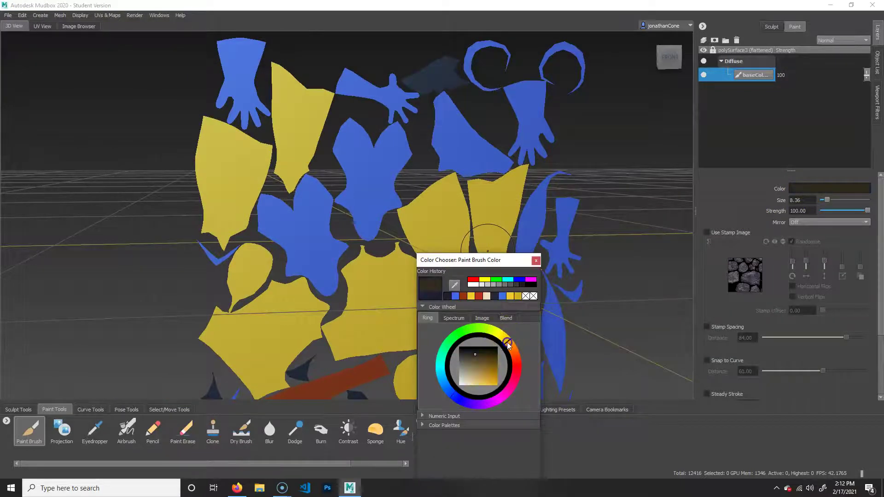
left_click_drag(471, 382, 473, 380)
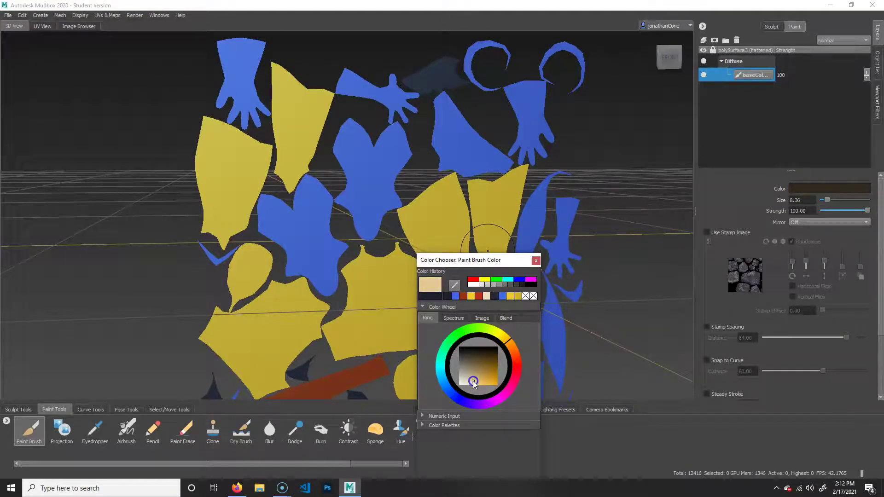
left_click(535, 260)
Fill the two large rounded arm shells and the small face shell with the light tan skin tone.
middle_click_drag(568, 331, 574, 270, "alt")
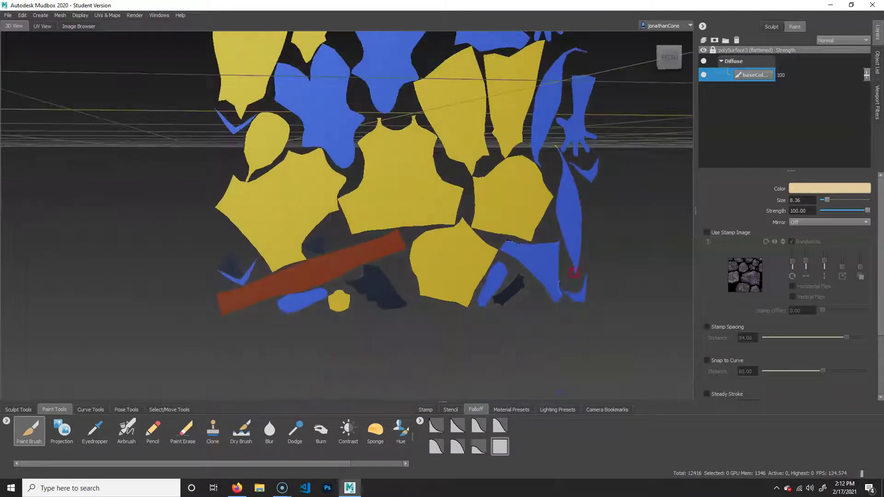
right_click_drag(610, 263, 507, 260, "alt")
middle_click_drag(507, 261, 500, 291, "alt")
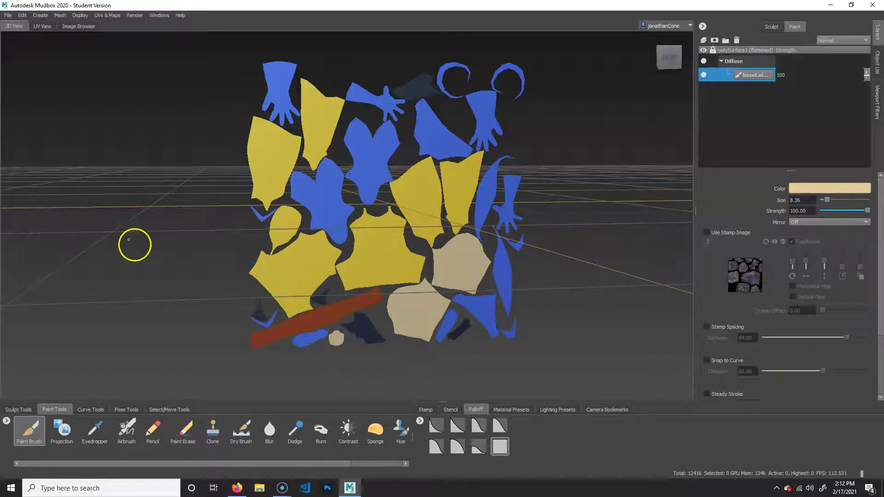
Unflatten the mesh from UV space to bring back the full figure.
left_click(108, 15)
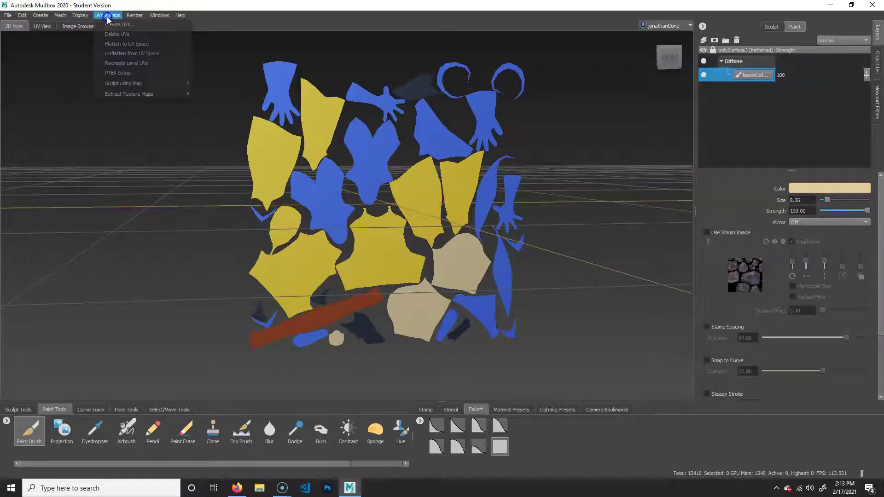
left_click(134, 55)
middle_click_drag(474, 188, 480, 295, "alt")
left_click_drag(522, 285, 508, 246, "alt")
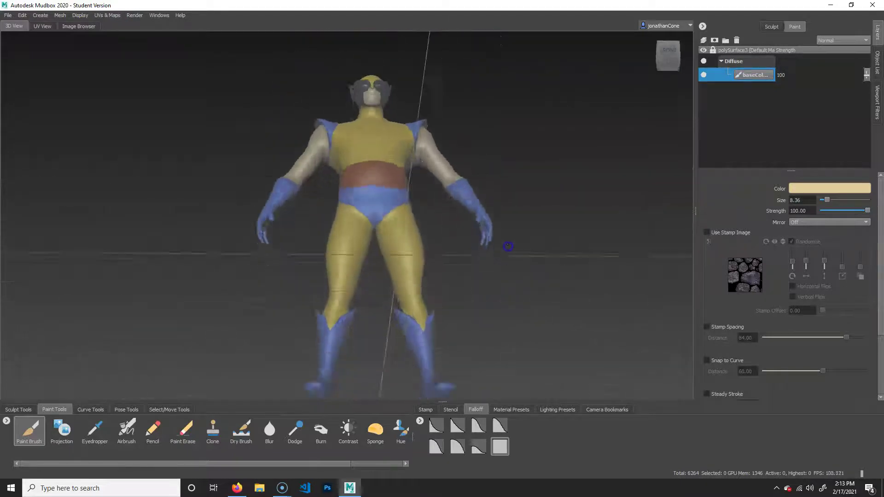
Examine the paint edges between the blue trunks, the belt and the yellow legs around the hips.
scroll(450, 202, "up", 5)
left_click_drag(473, 197, 273, 278, "alt")
middle_click_drag(271, 306, 395, 155, "alt")
right_click_drag(209, 249, 398, 243, "alt")
left_click_drag(398, 242, 351, 247, "alt")
scroll(352, 244, "up", 5)
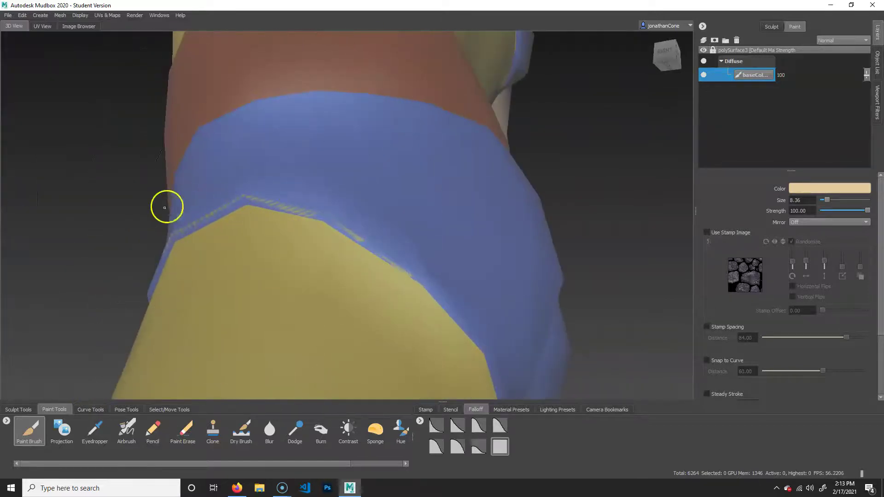
mouse_move(355, 238)
left_mouse_down("alt")
mouse_move(441, 258)
mouse_move(475, 246)
mouse_move(389, 238)
mouse_move(468, 249)
left_mouse_up("alt")
scroll(390, 238, "down", 3)
scroll(467, 248, "down", 3)
mouse_move(396, 274)
left_mouse_down("alt")
mouse_move(256, 282)
mouse_move(134, 310)
mouse_move(245, 306)
mouse_move(347, 282)
mouse_move(333, 278)
left_mouse_up("alt")
scroll(347, 282, "up", 4)
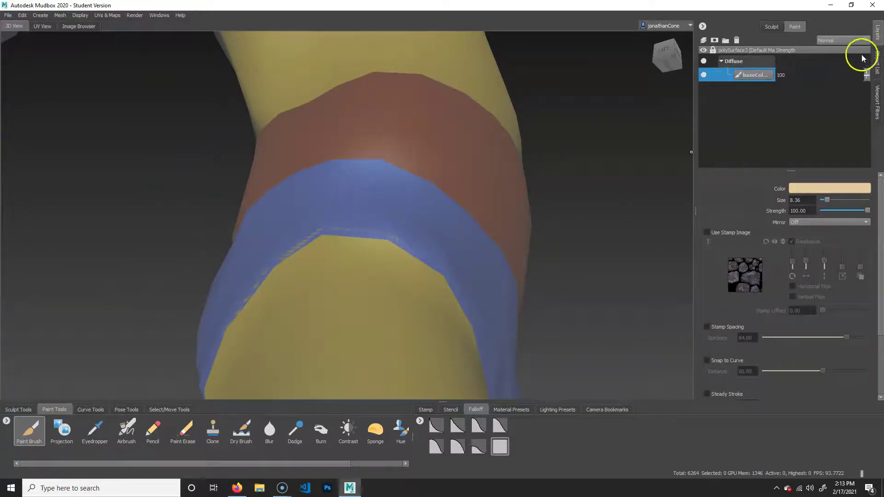
Select polySurface3 in the object list and return to its paint layers.
left_click(876, 61)
left_click(758, 122)
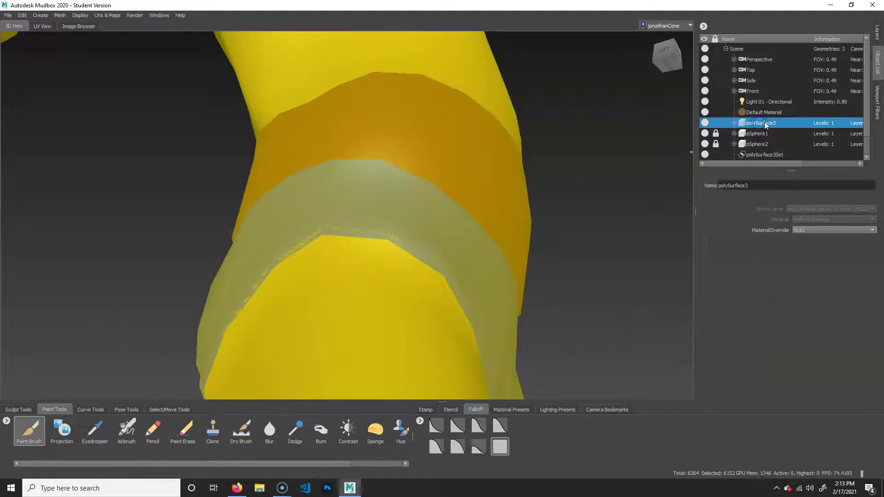
left_click(876, 33)
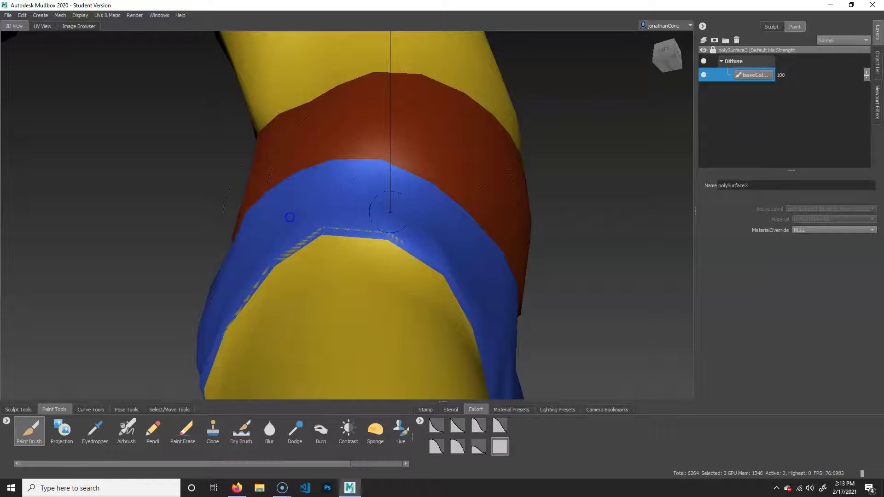
Sample blue from the trunks and set up the paint brush at size 0.27 with X mirroring.
left_click(29, 432)
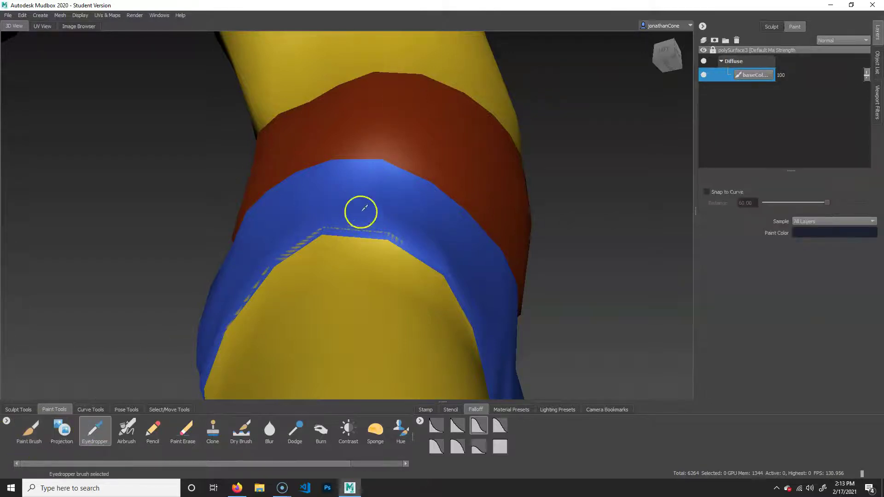
left_click(821, 220)
left_click(807, 236)
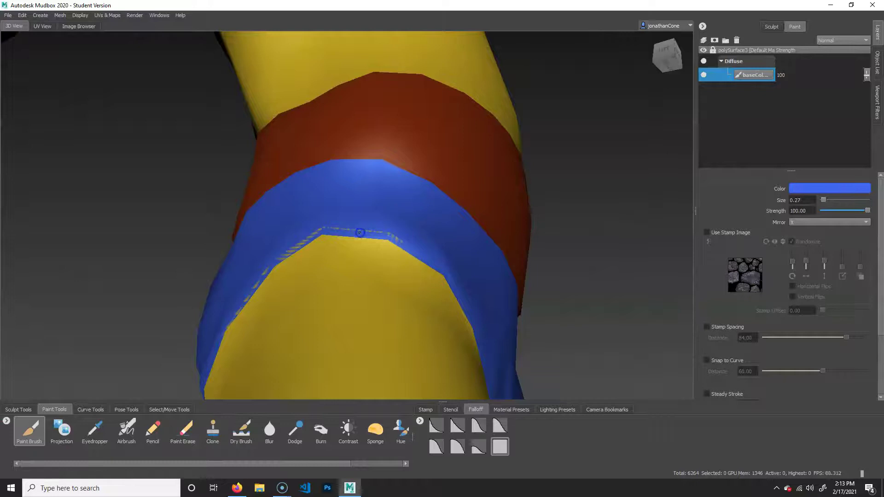
Examine the blue and yellow seams of the trunks at the hips and from below.
scroll(335, 243, "down", 3)
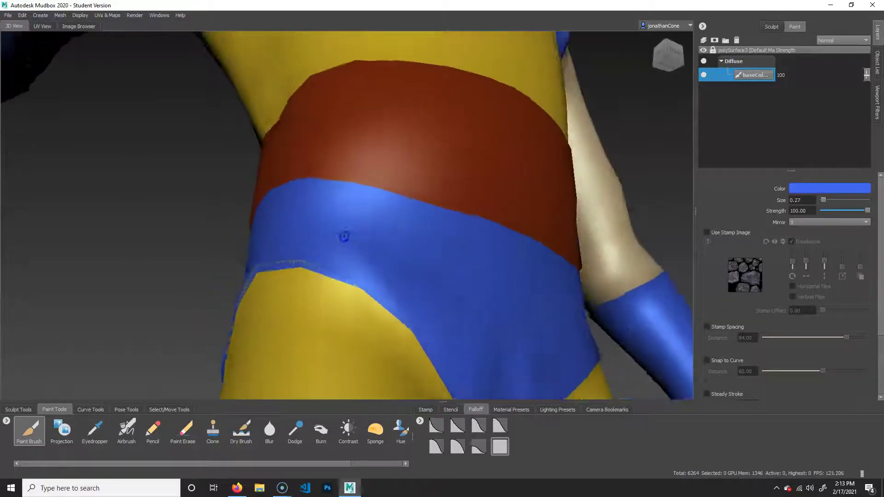
mouse_move(509, 300)
left_mouse_down("alt")
mouse_move(381, 315)
mouse_move(373, 228)
left_mouse_up("alt")
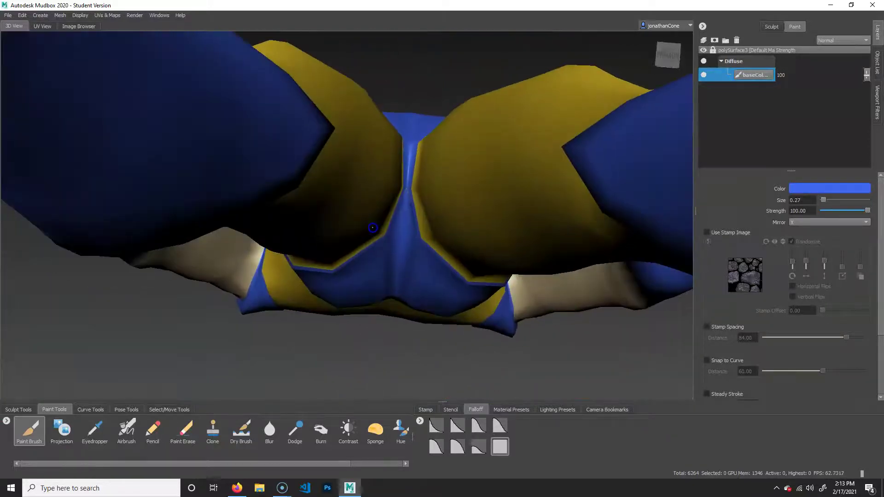
scroll(312, 239, "up", 5)
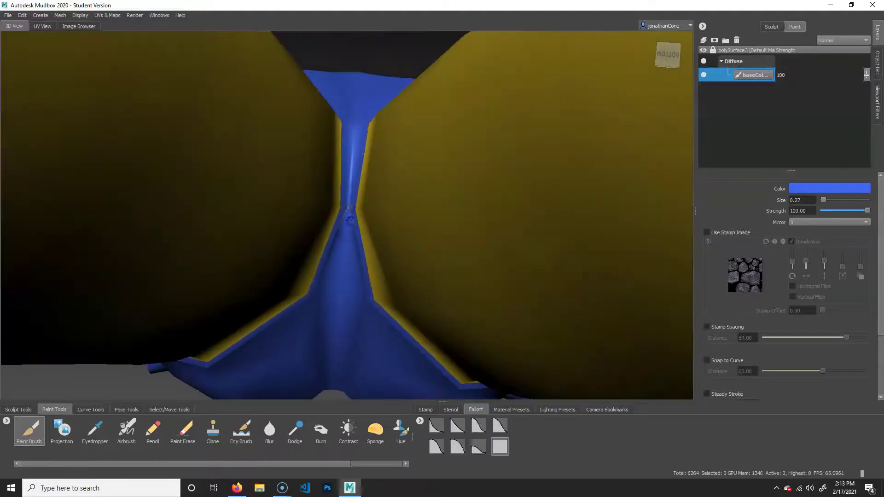
scroll(411, 250, "down", 5)
left_click_drag(396, 264, 437, 272, "alt")
left_click_drag(248, 270, 309, 264, "alt")
Examine the painted mask, eyes and face up close and around to the back of the head.
right_click_drag(310, 264, 454, 285, "alt")
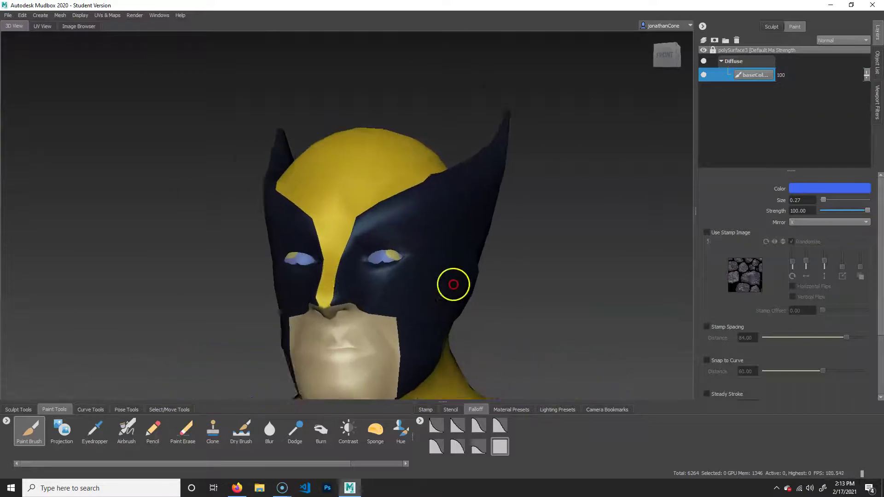
middle_click_drag(454, 285, 320, 168, "alt")
left_click_drag(422, 248, 359, 239, "alt")
right_click_drag(359, 240, 511, 249, "alt")
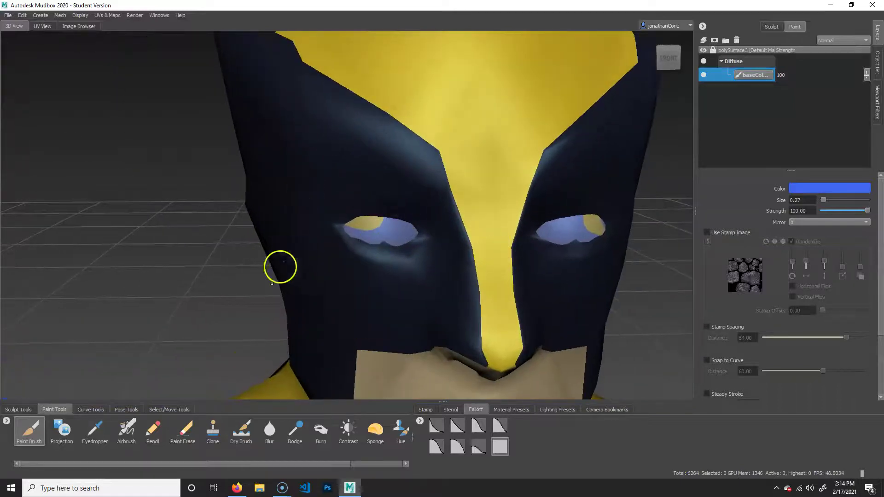
right_click_drag(449, 315, 477, 277, "alt")
left_click_drag(477, 276, 408, 246, "alt")
right_click_drag(442, 244, 593, 262, "alt")
left_click_drag(594, 262, 551, 270, "alt")
right_click_drag(551, 269, 401, 257, "alt")
left_click_drag(400, 256, 329, 258, "alt")
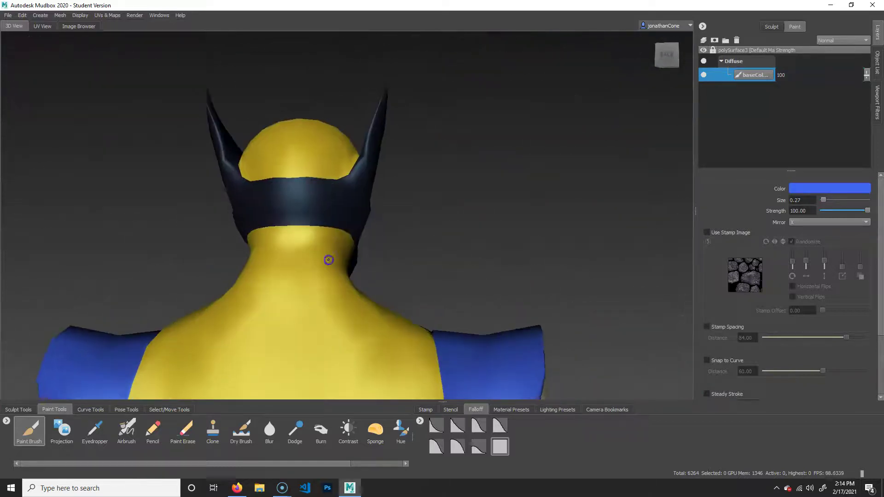
Examine the painted costume across the back, the legs and the full front of the figure.
right_click_drag(330, 259, 373, 306, "alt")
middle_click_drag(373, 305, 391, 138, "alt")
middle_click_drag(420, 330, 424, 298, "alt")
left_click_drag(424, 298, 153, 335, "alt")
middle_click_drag(153, 336, 185, 237, "alt")
right_click_drag(185, 237, 406, 311, "alt")
left_click_drag(406, 312, 388, 140, "alt")
right_click_drag(388, 140, 395, 251, "alt")
left_click_drag(395, 251, 435, 273, "alt")
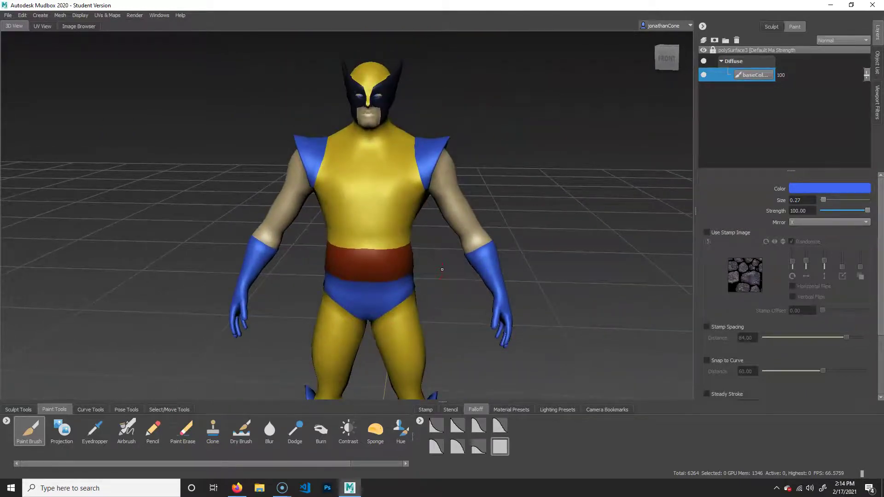
right_click_drag(489, 279, 491, 201, "alt")
left_click_drag(491, 201, 422, 225, "alt")
right_click_drag(422, 225, 434, 224, "alt")
middle_click_drag(434, 224, 529, 259, "alt")
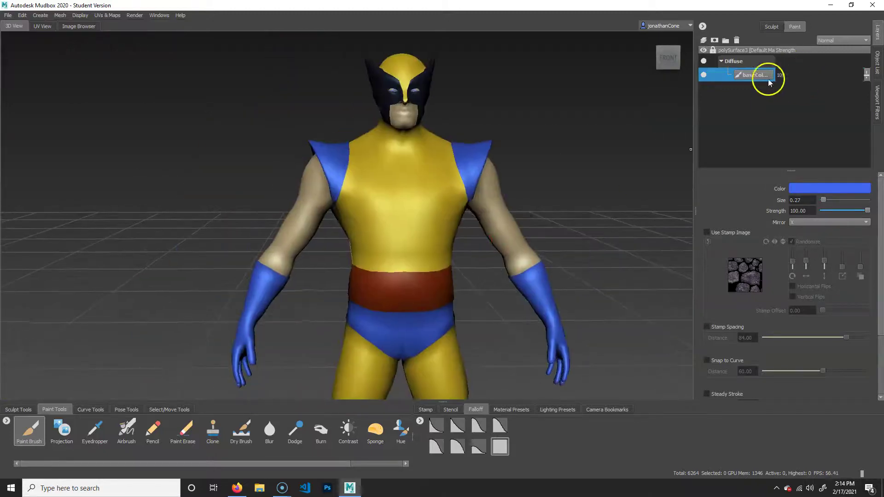
Examine the base colors on the chest, shoulders, arms and belt up close.
right_click_drag(453, 182, 481, 231, "alt")
left_click_drag(481, 231, 385, 255, "alt")
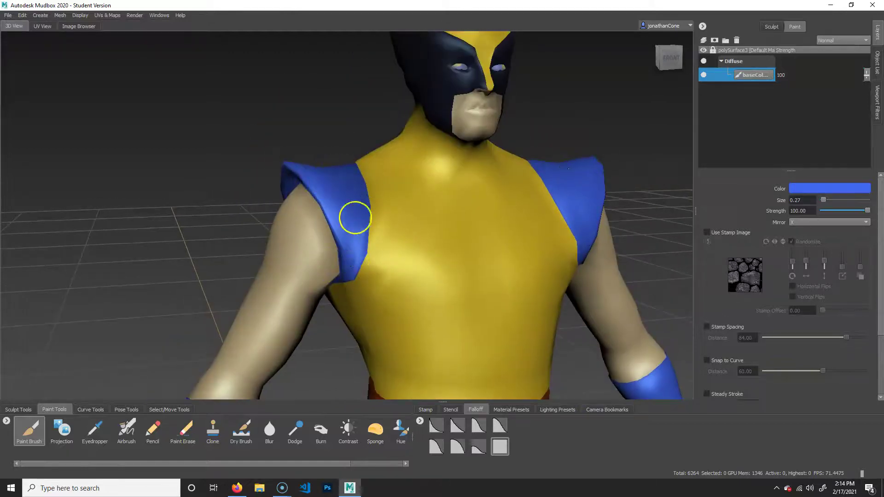
left_click_drag(392, 225, 430, 241, "alt")
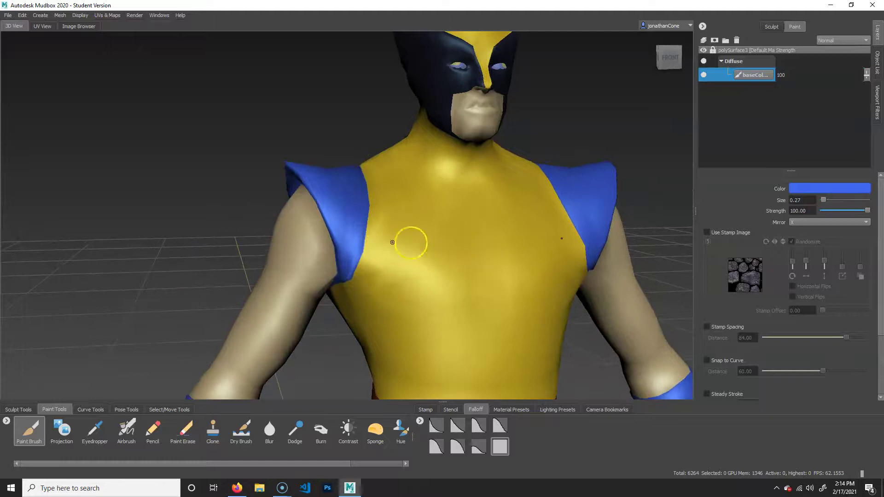
right_click_drag(428, 318, 501, 243, "alt")
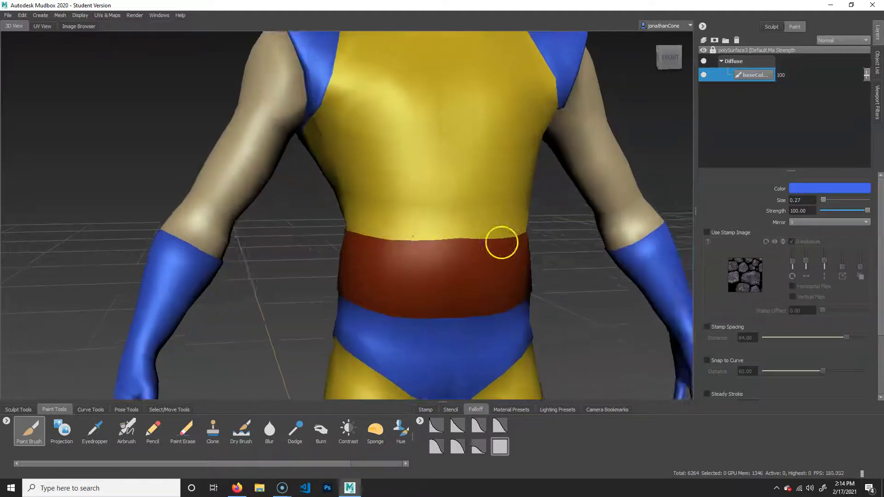
left_click_drag(500, 243, 419, 244, "alt")
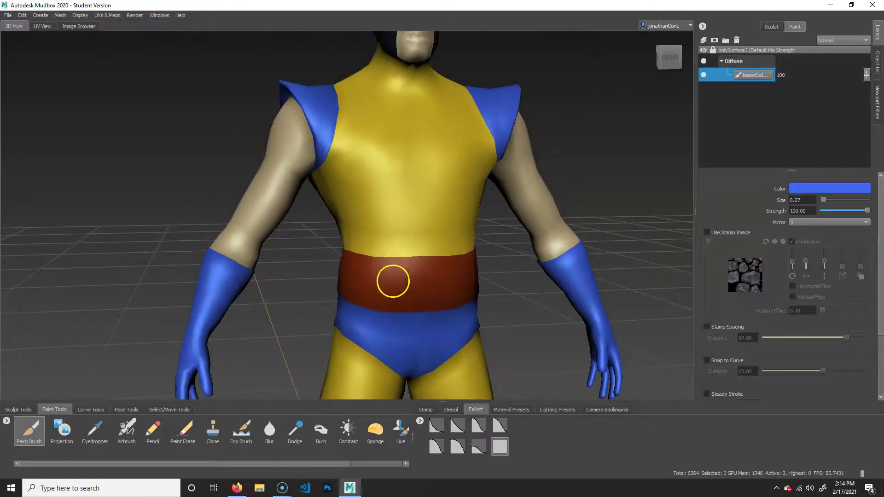
right_click_drag(391, 278, 428, 179, "alt")
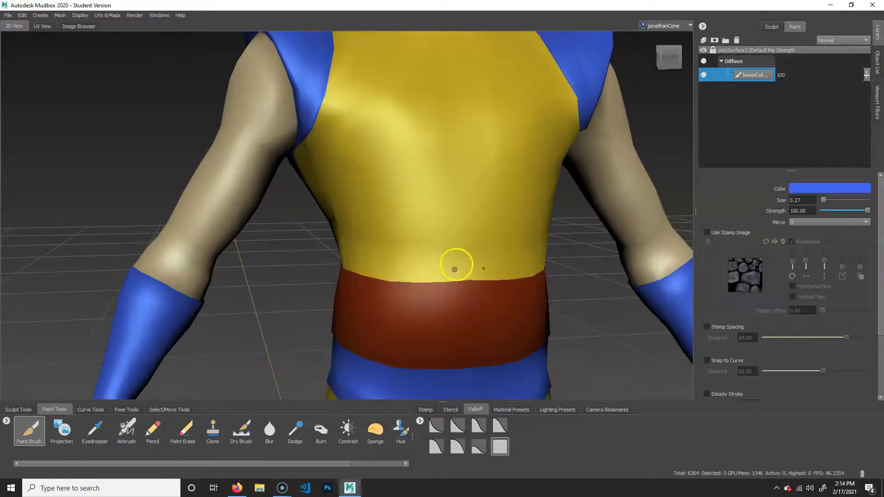
left_click_drag(451, 310, 488, 308, "alt")
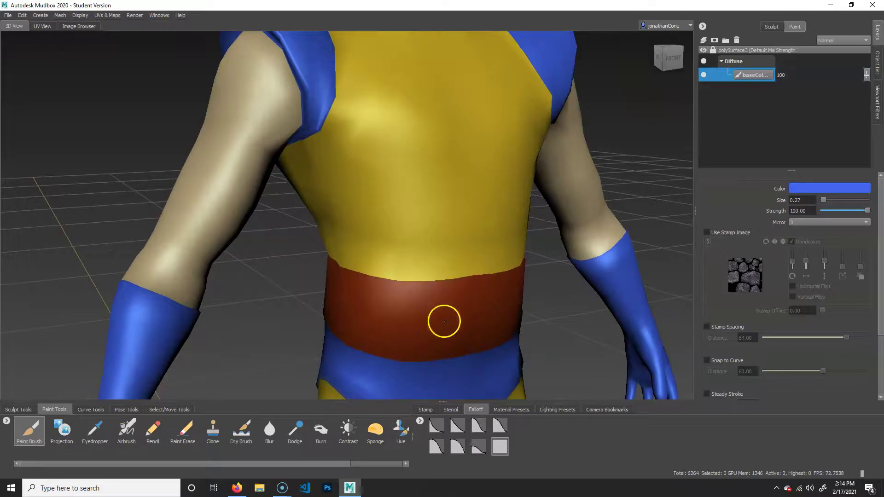
Hide the base color layer to view the unpainted torso and show the layer again.
left_click(702, 75)
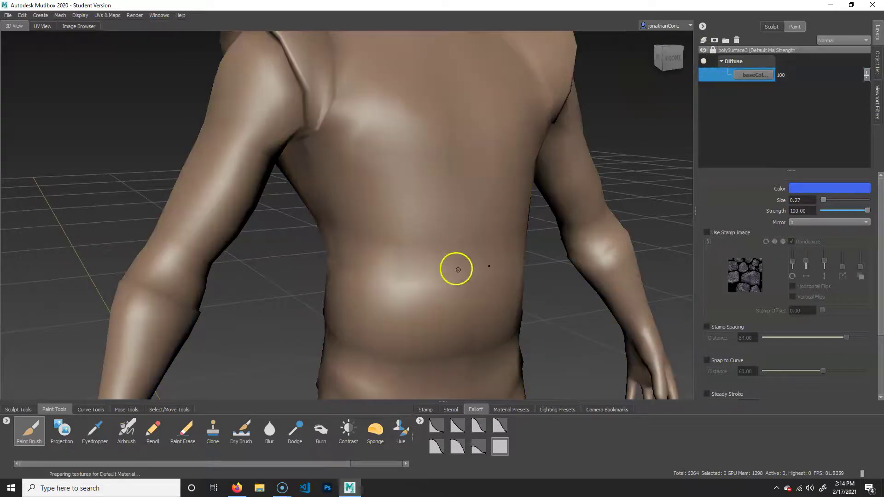
left_click_drag(446, 277, 415, 276, "alt")
left_click(704, 75)
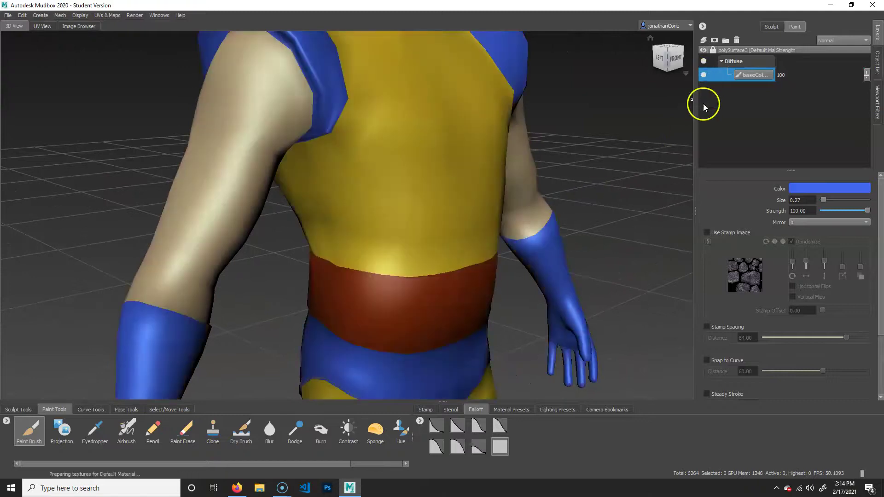
Examine the finished base colors on the whole figure from several angles.
left_click_drag(531, 324, 394, 318, "alt")
right_click_drag(395, 317, 351, 290, "alt")
middle_click_drag(351, 289, 368, 203, "alt")
left_click_drag(378, 294, 340, 234, "alt")
right_click_drag(339, 234, 317, 230, "alt")
mouse_move(318, 230)
left_mouse_down("alt")
mouse_move(407, 221)
mouse_move(320, 213)
left_mouse_up("alt")
right_click_drag(319, 213, 422, 208, "alt")
left_click_drag(421, 208, 389, 201, "alt")
right_click_drag(389, 201, 396, 217, "alt")
left_click_drag(395, 217, 609, 237, "alt")
right_click_drag(609, 237, 417, 252, "alt")
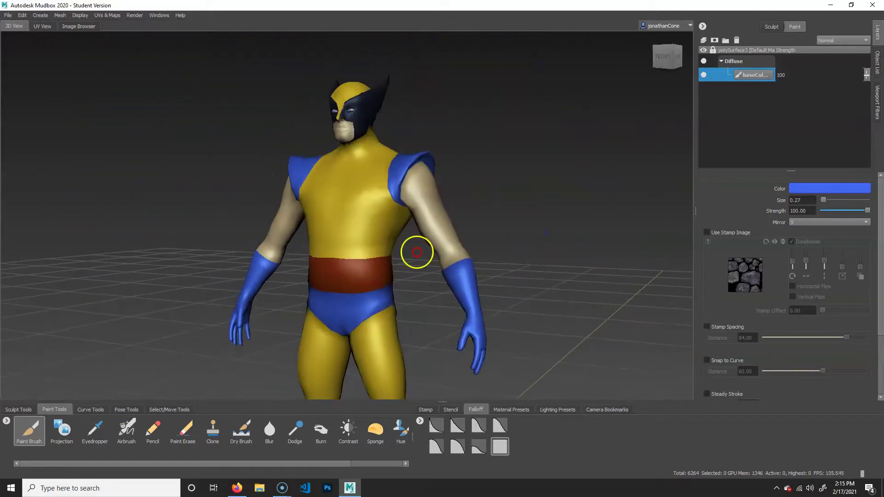